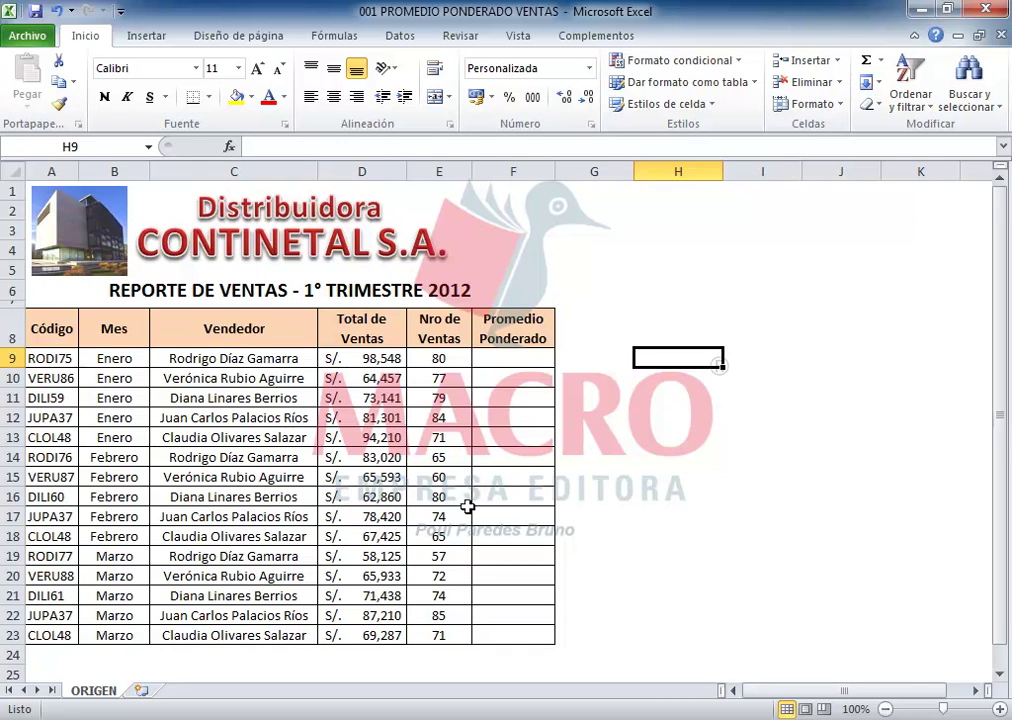
# Step: Inspect the first row's seller name, total sales and number of sales in C9, D9 and E9
pyautogui.click(693, 416)
pyautogui.click(688, 358)
pyautogui.click(200, 360)
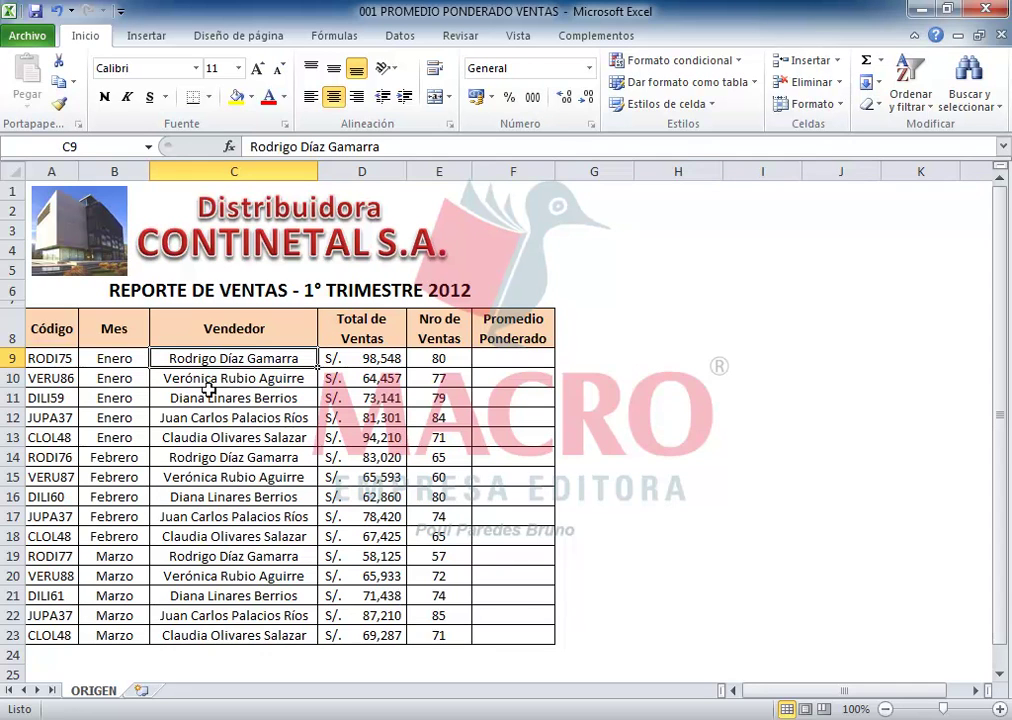
pyautogui.click(359, 358)
pyautogui.click(451, 358)
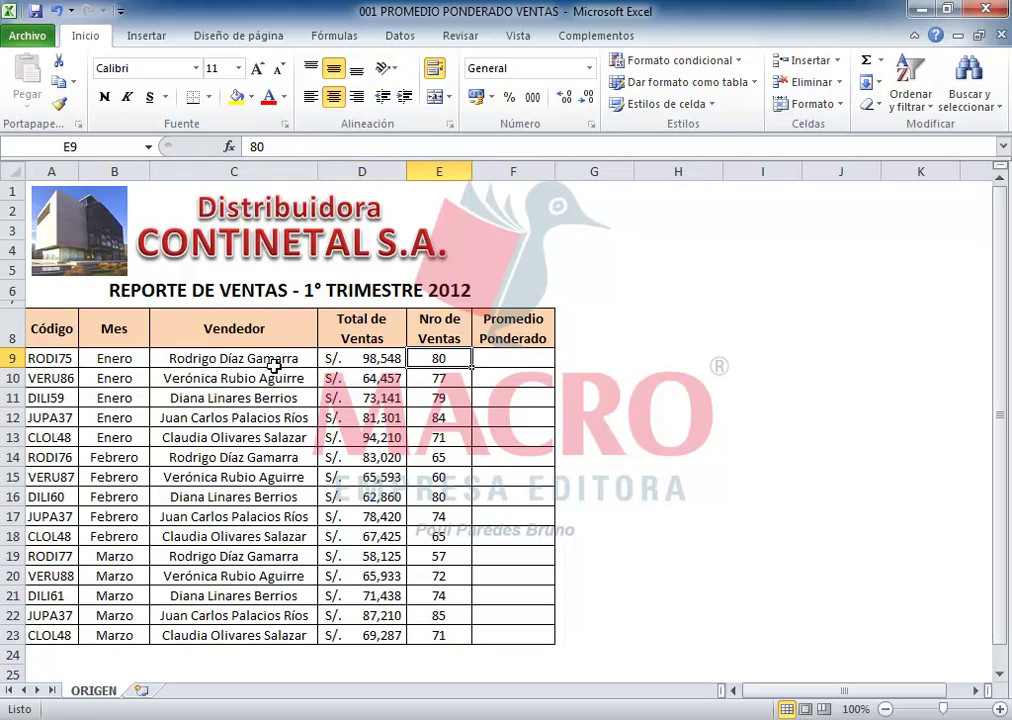
pyautogui.click(190, 362)
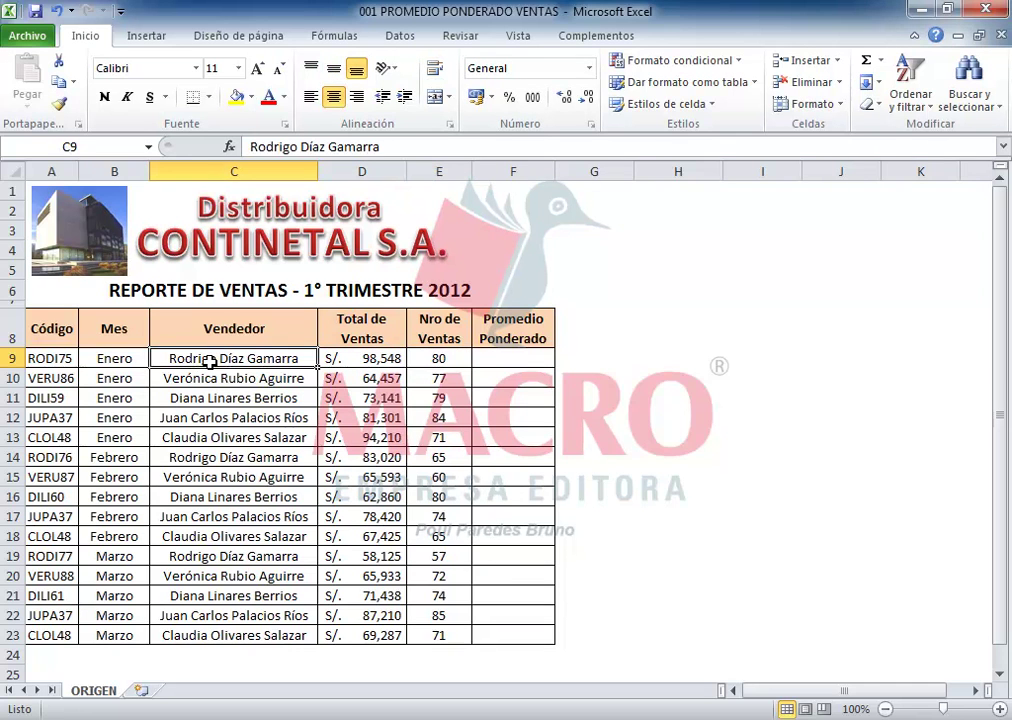
# Step: Enter the trial formula =D9*E9 in H9, giving S/. 7,883,840
pyautogui.click(663, 355)
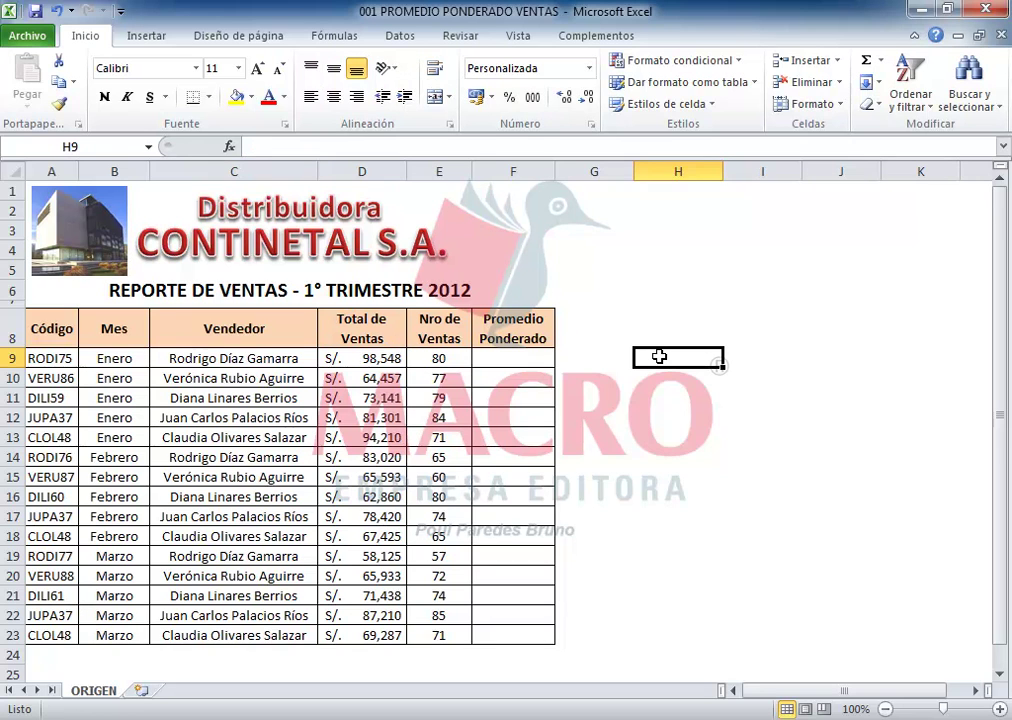
pyautogui.write('=')
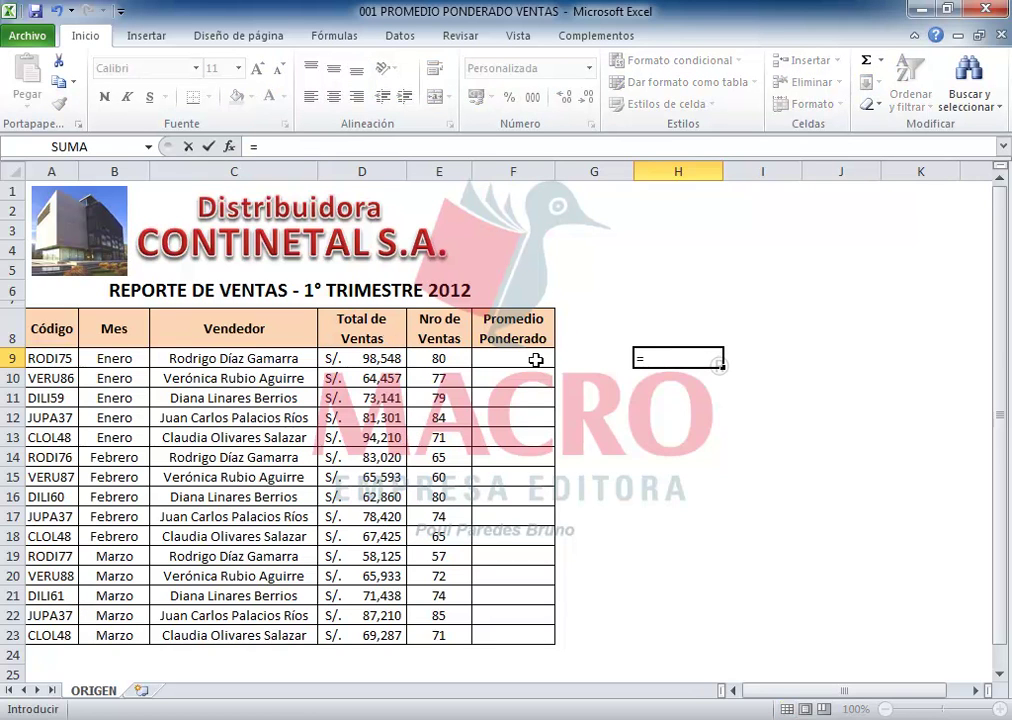
pyautogui.click(364, 355)
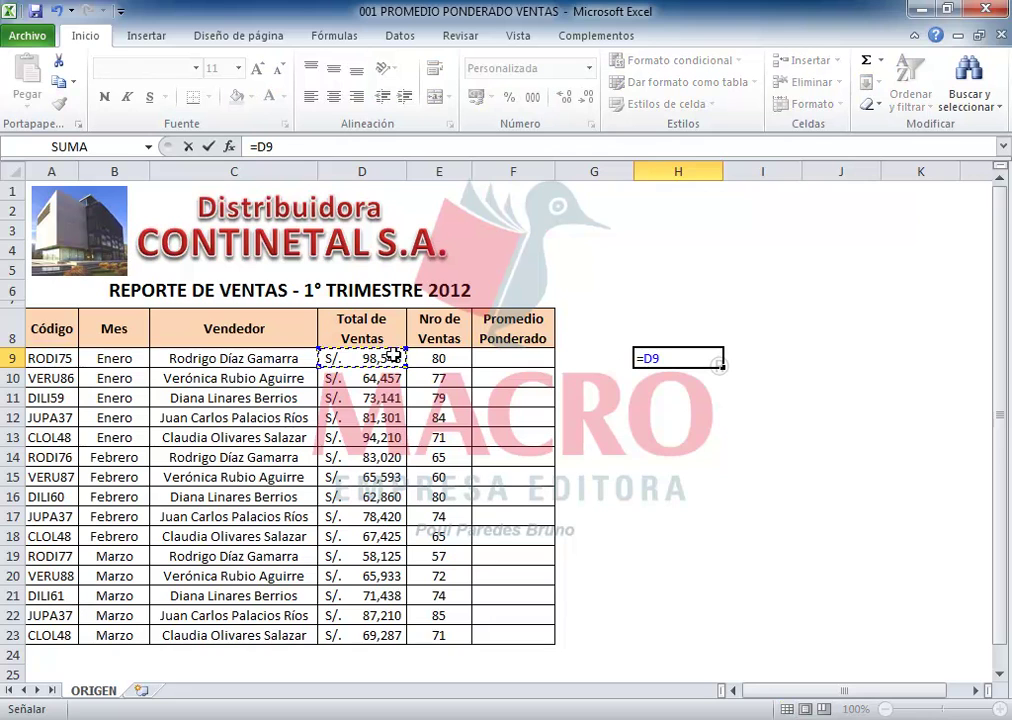
pyautogui.write('*')
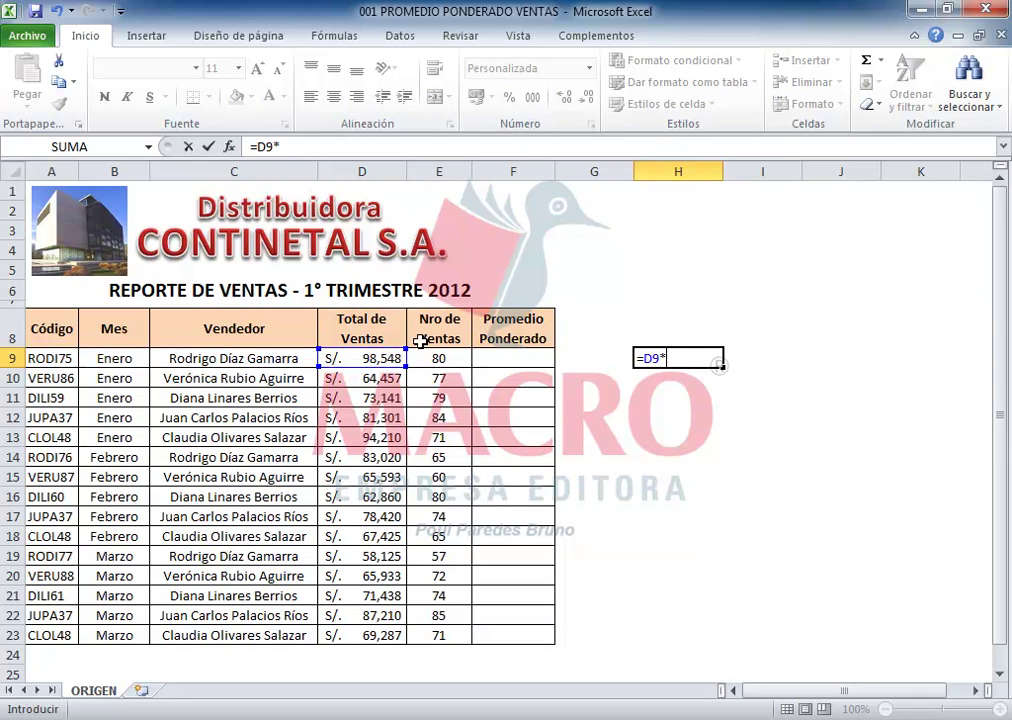
pyautogui.click(450, 357)
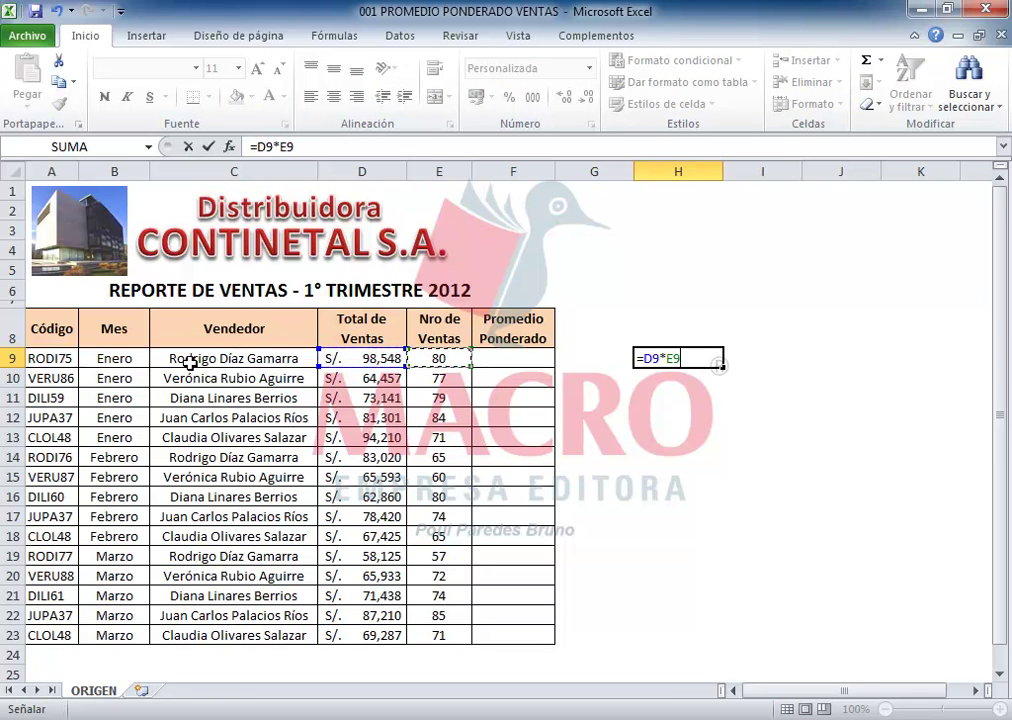
pyautogui.press('Return')
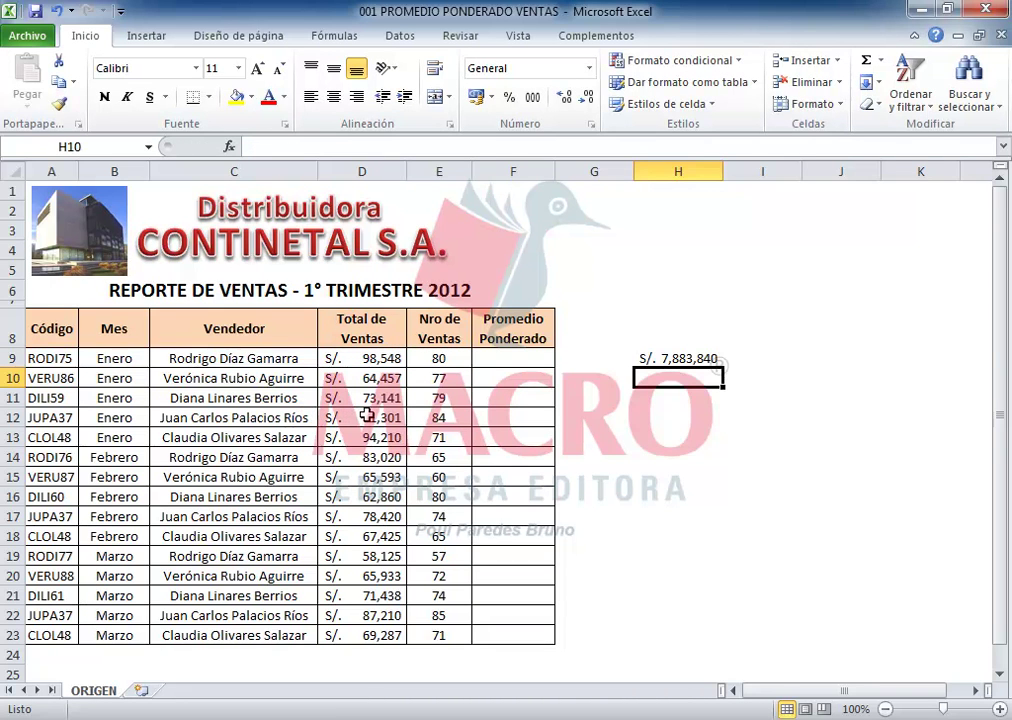
pyautogui.click(268, 357)
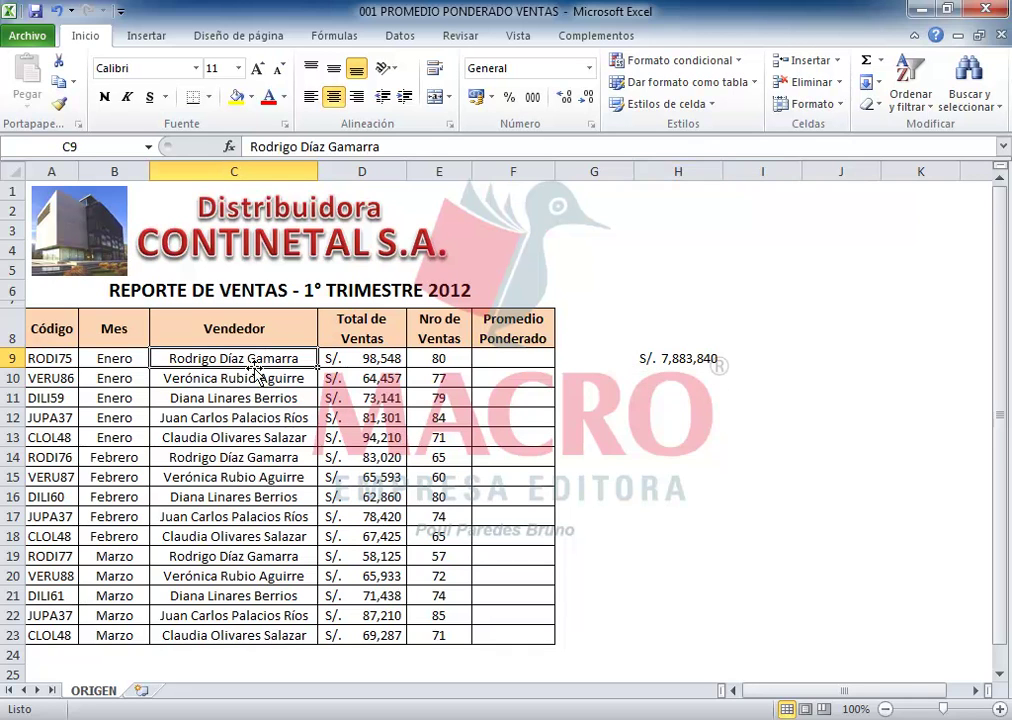
pyautogui.moveTo(287, 356); pyautogui.dragTo(285, 636)
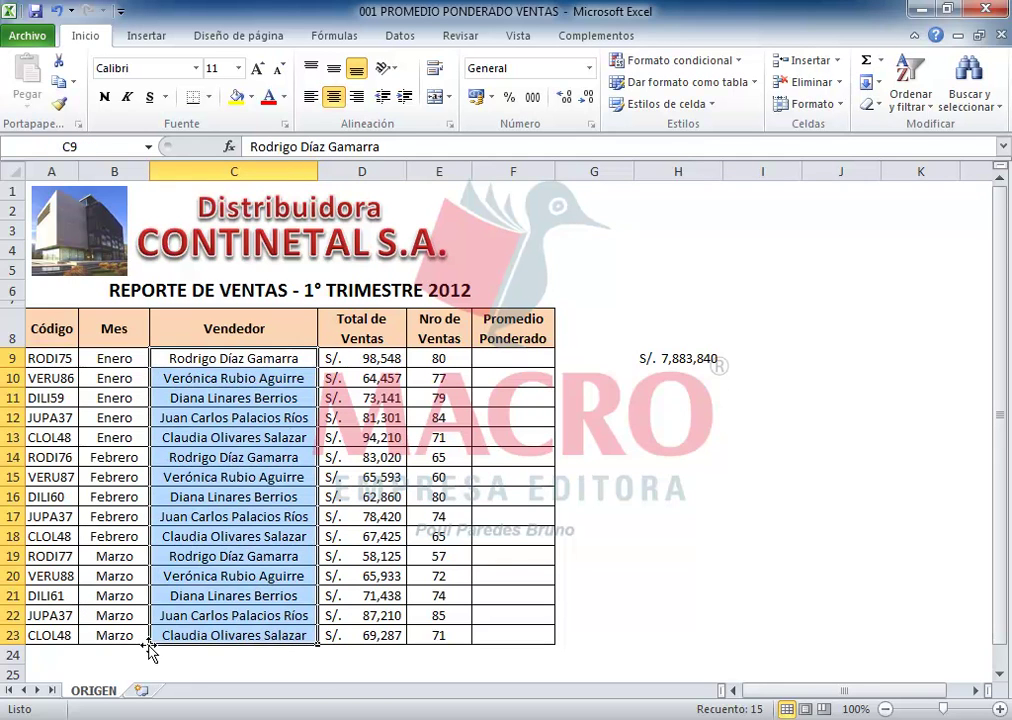
pyautogui.click(258, 357)
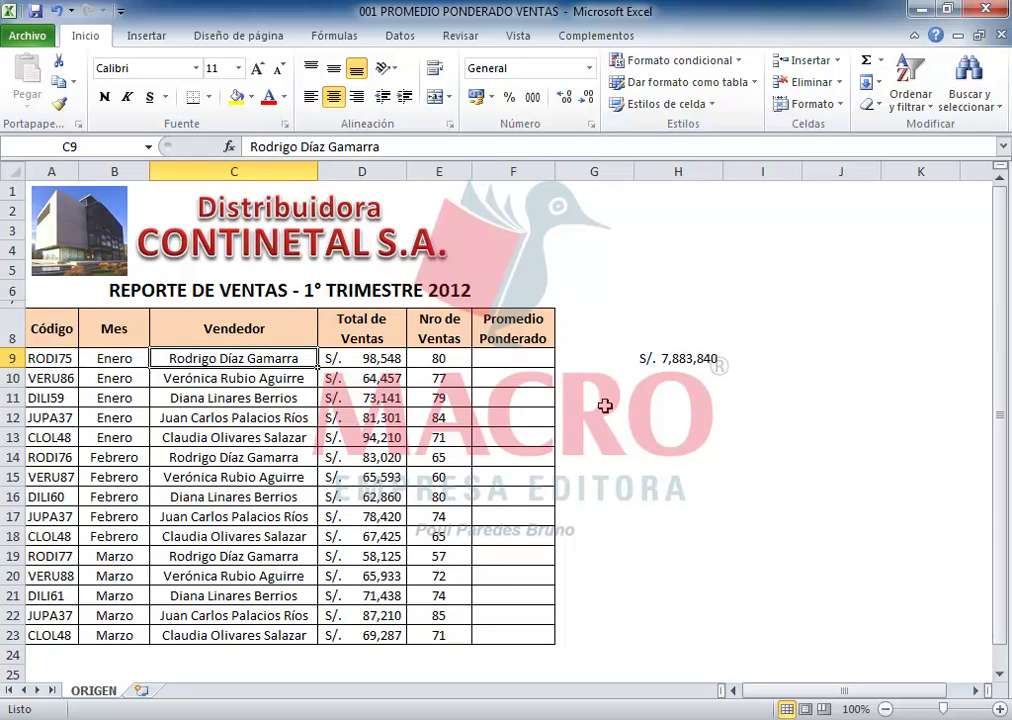
pyautogui.click(664, 377)
# Step: Enter SUMAR.SI($C$9:$C$23, first seller's name in quotes, $E$9:$E$23) in H10, giving 202
pyautogui.write('=sum')
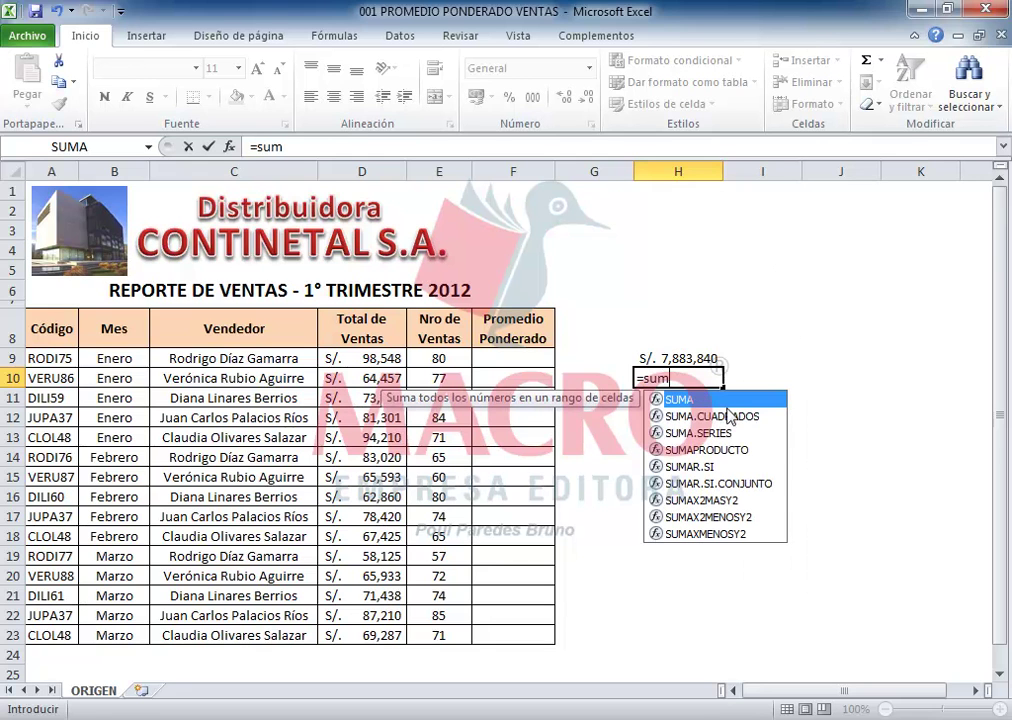
pyautogui.doubleClick(698, 467)
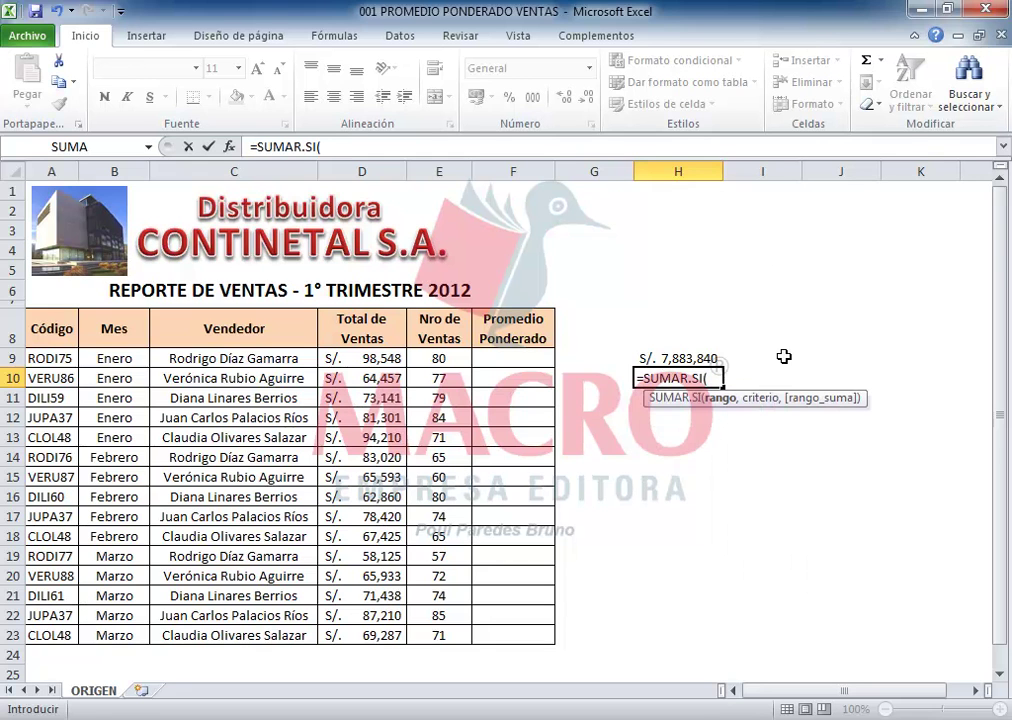
pyautogui.moveTo(204, 358); pyautogui.dragTo(226, 627)
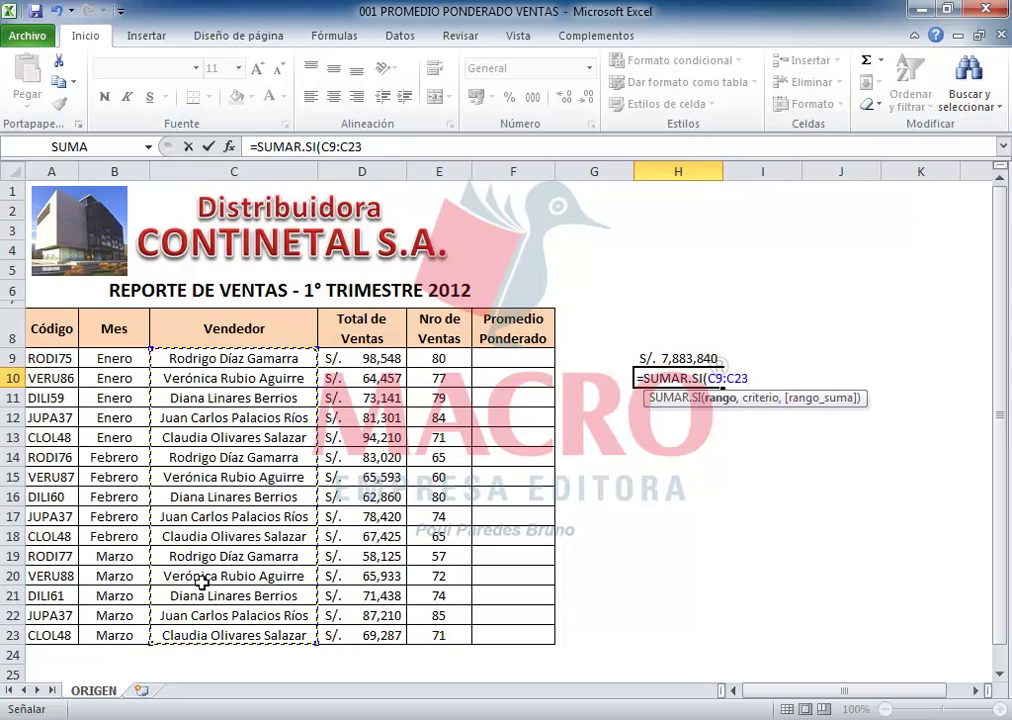
pyautogui.press('F4')
pyautogui.write(',')
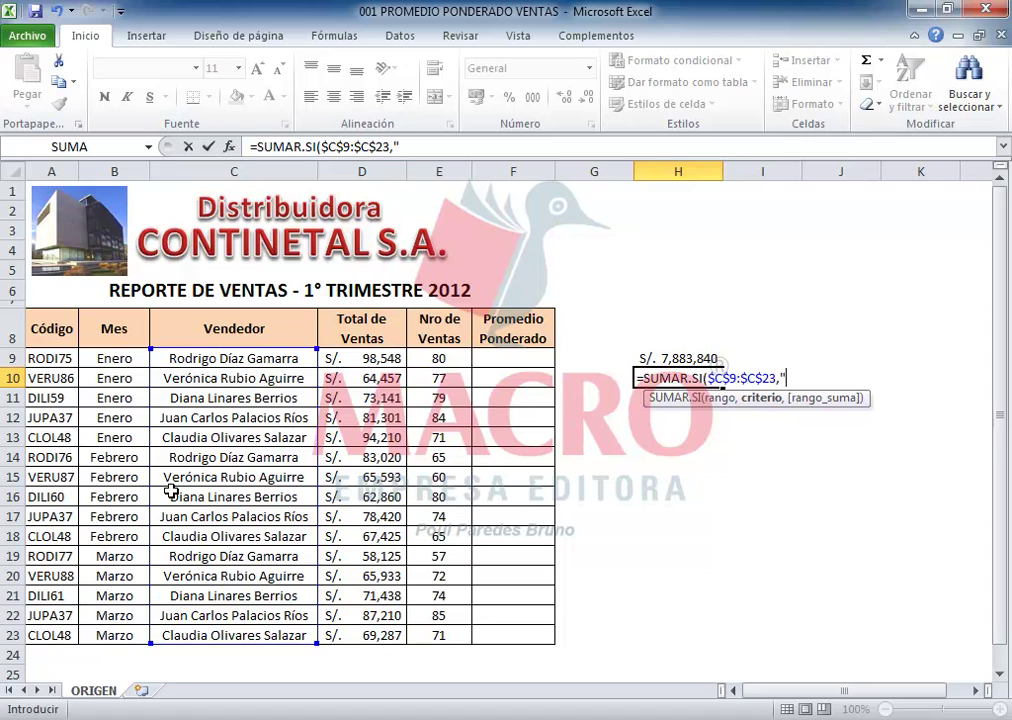
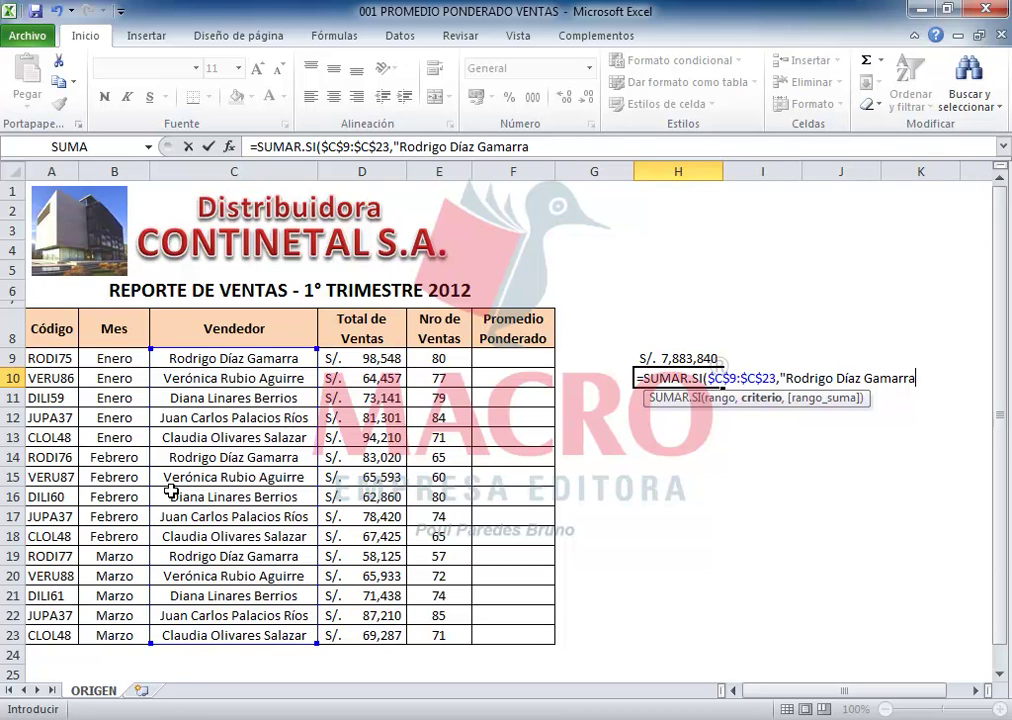
pyautogui.write('",')
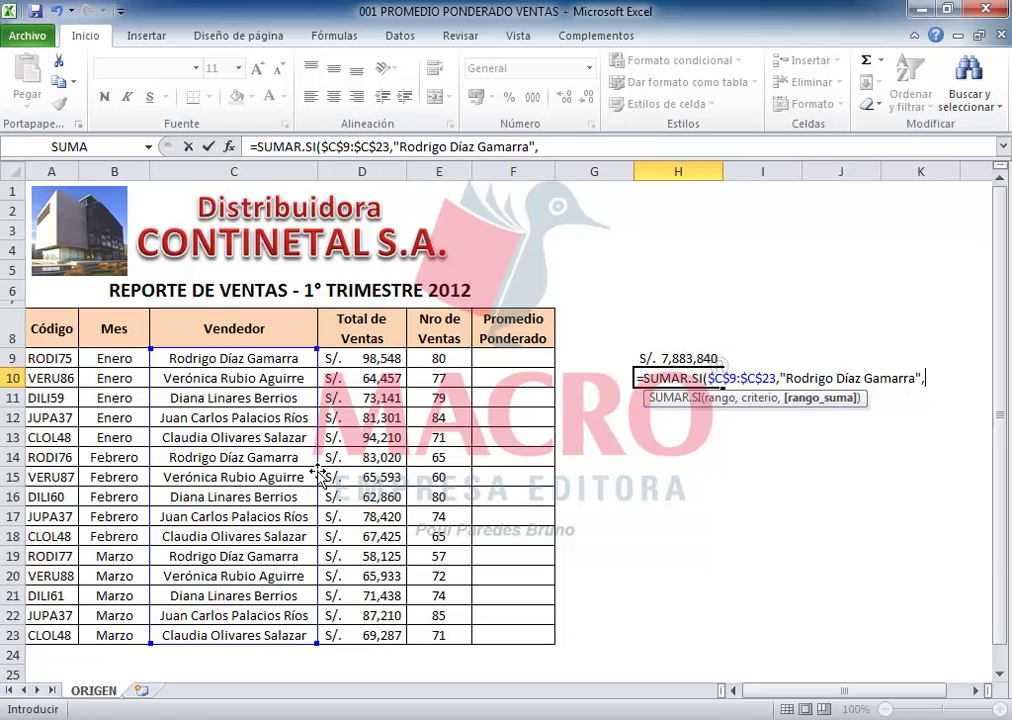
pyautogui.moveTo(450, 356); pyautogui.dragTo(463, 630)
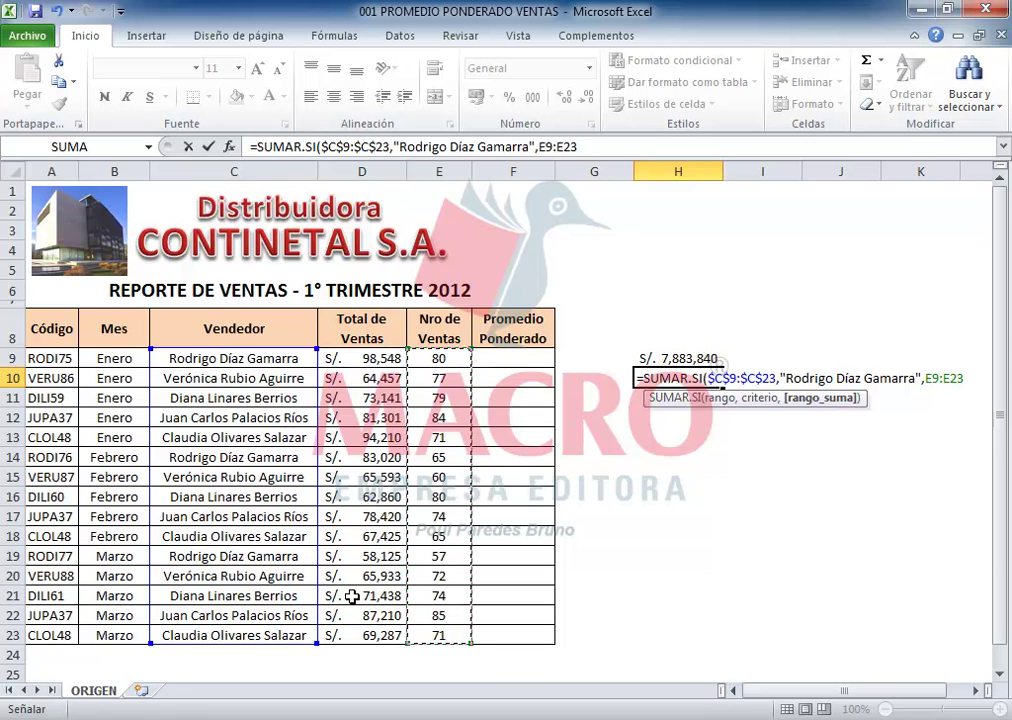
pyautogui.press('F4')
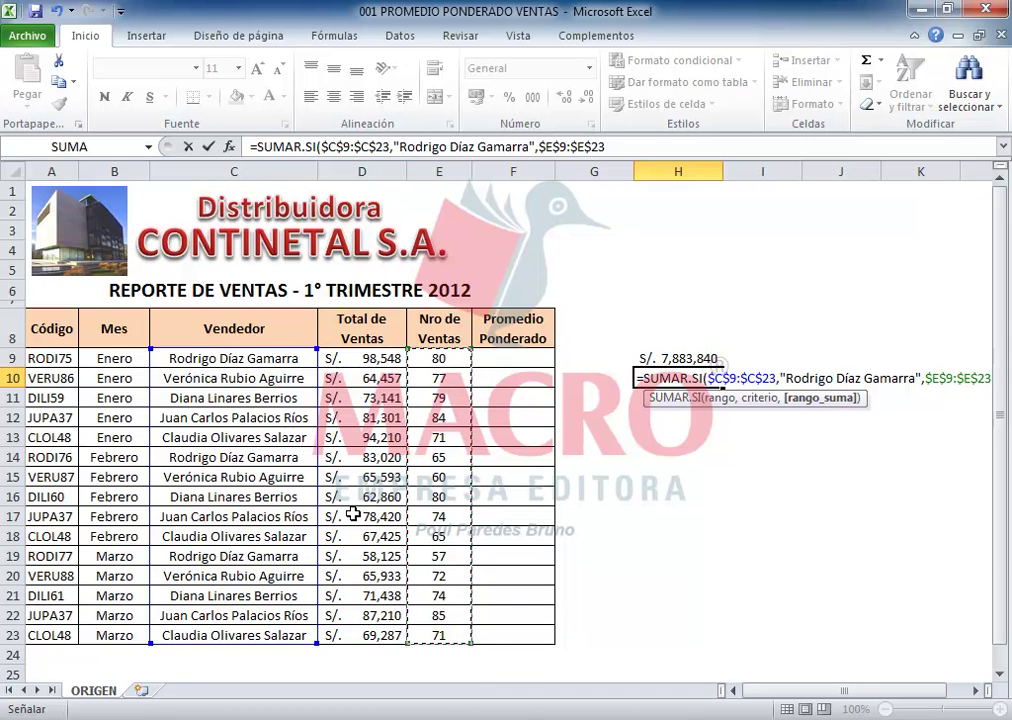
pyautogui.write(')')
pyautogui.press('Return')
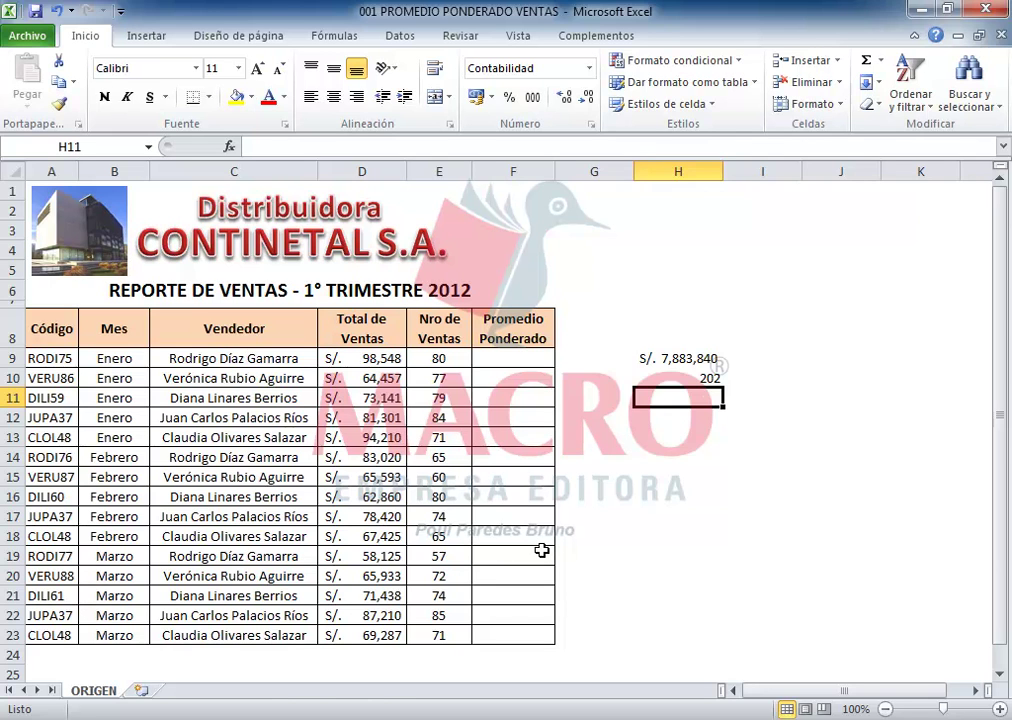
pyautogui.write('=')
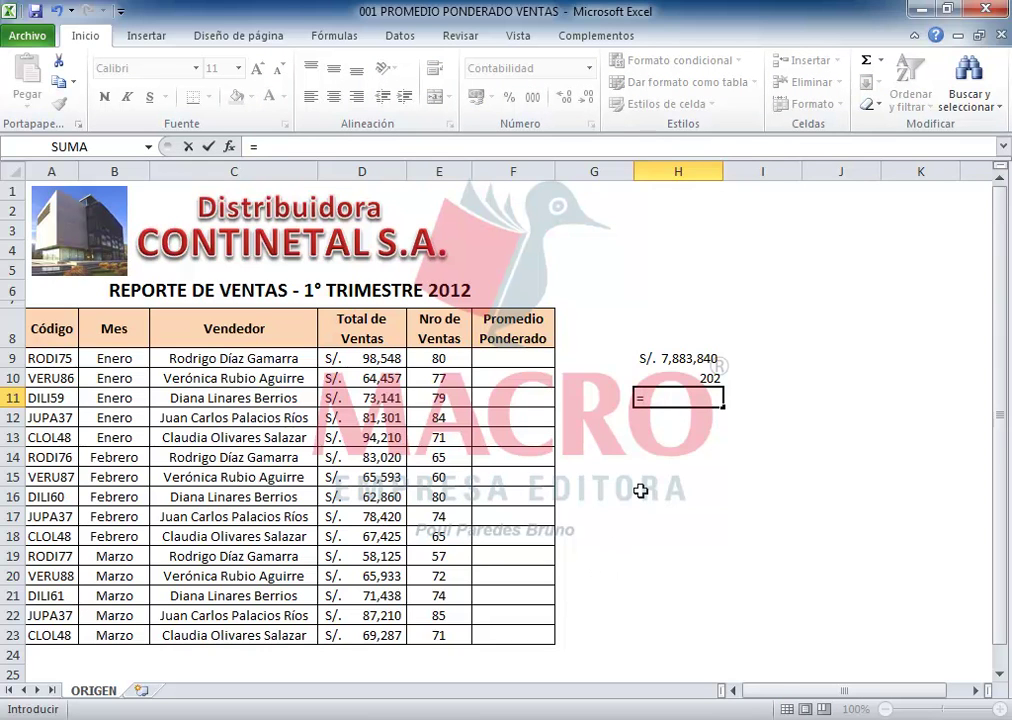
# Step: Complete H11 as =H9/H10, giving S/. 39,028.91
pyautogui.click(671, 357)
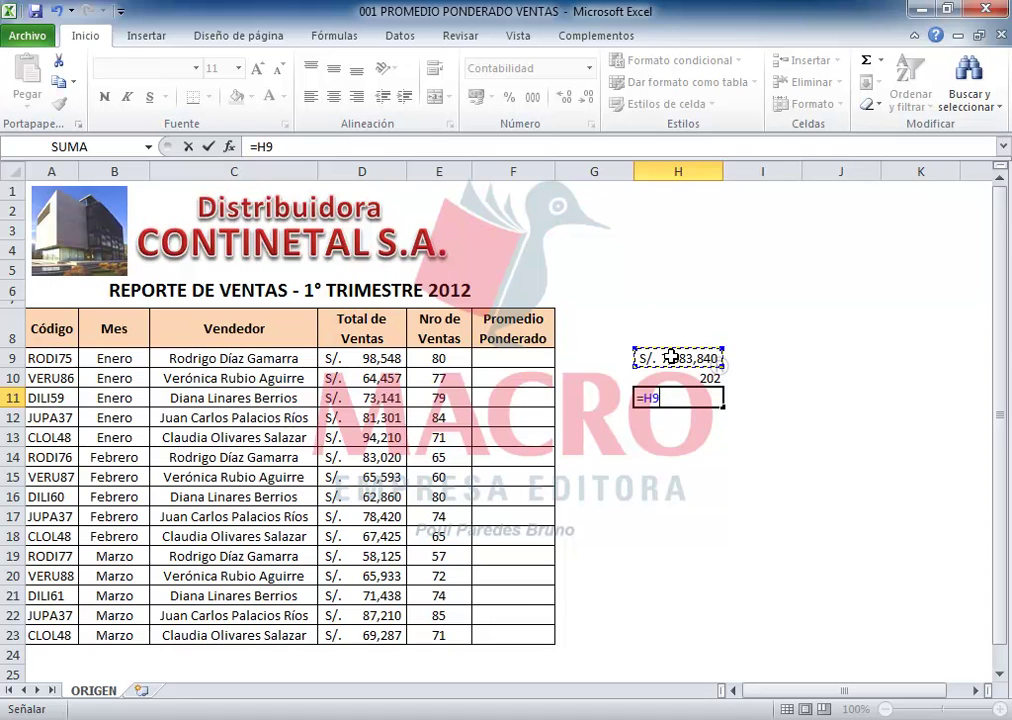
pyautogui.write('/')
pyautogui.click(679, 380)
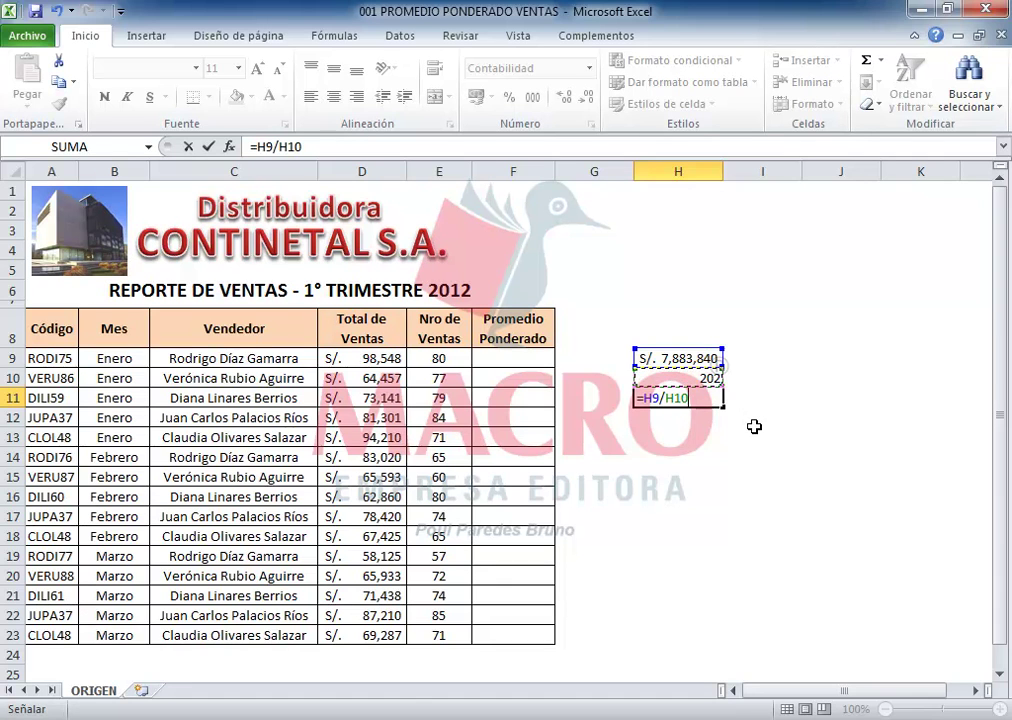
pyautogui.press('Return')
pyautogui.click(697, 398)
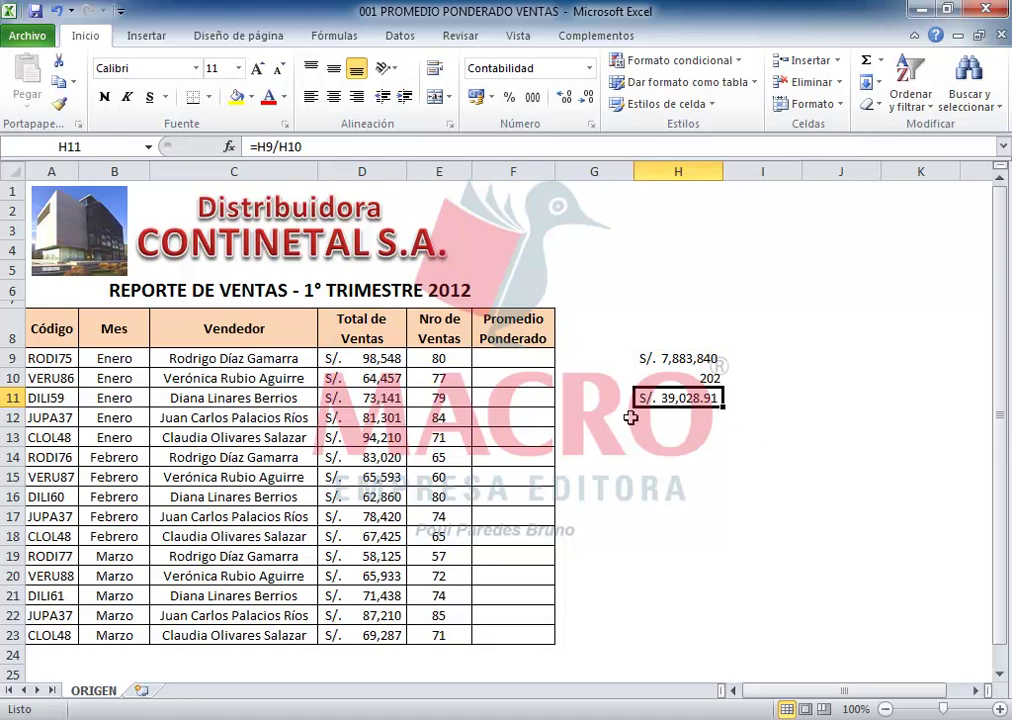
pyautogui.click(676, 422)
pyautogui.click(674, 401)
# Step: Widen the Promedio Ponderado column F
pyautogui.click(524, 358)
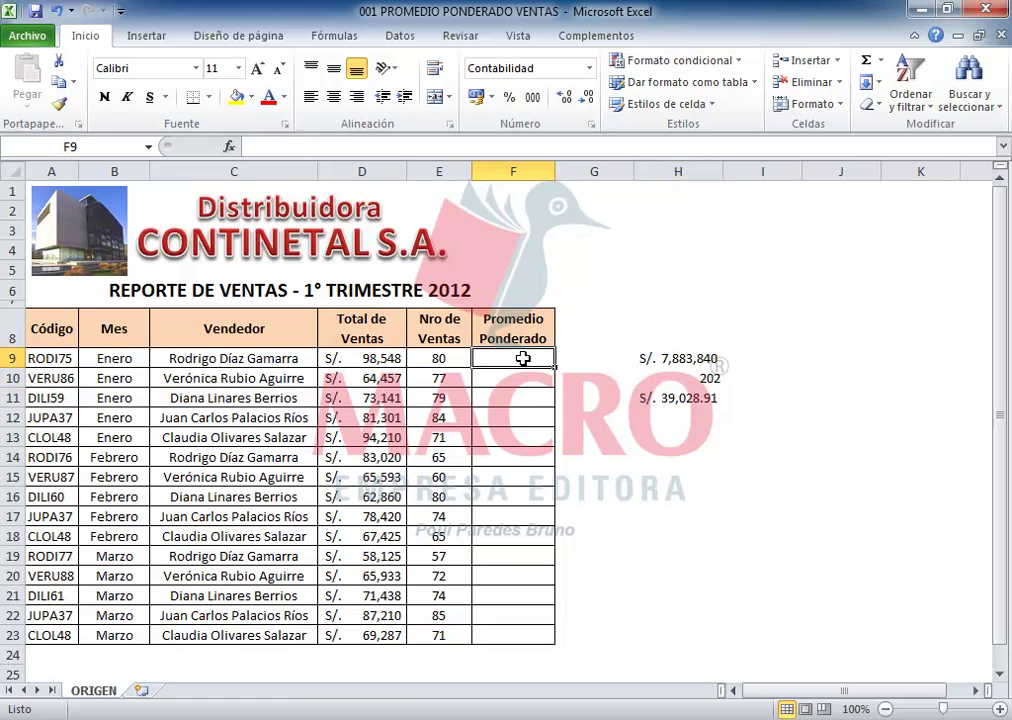
pyautogui.moveTo(554, 173); pyautogui.dragTo(585, 173)
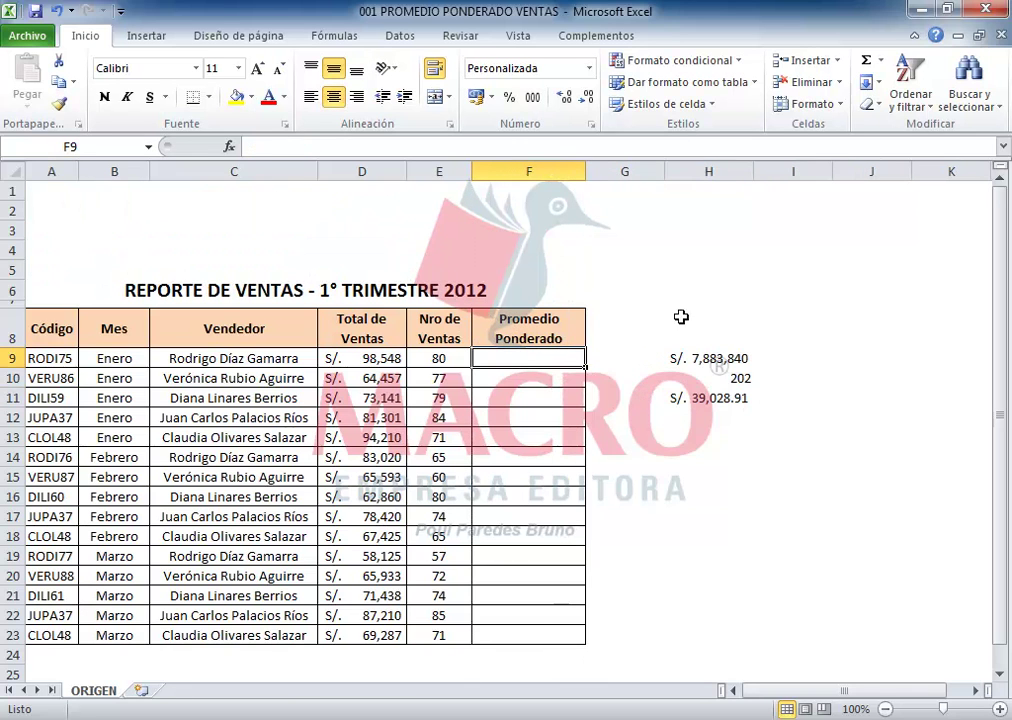
pyautogui.click(717, 359)
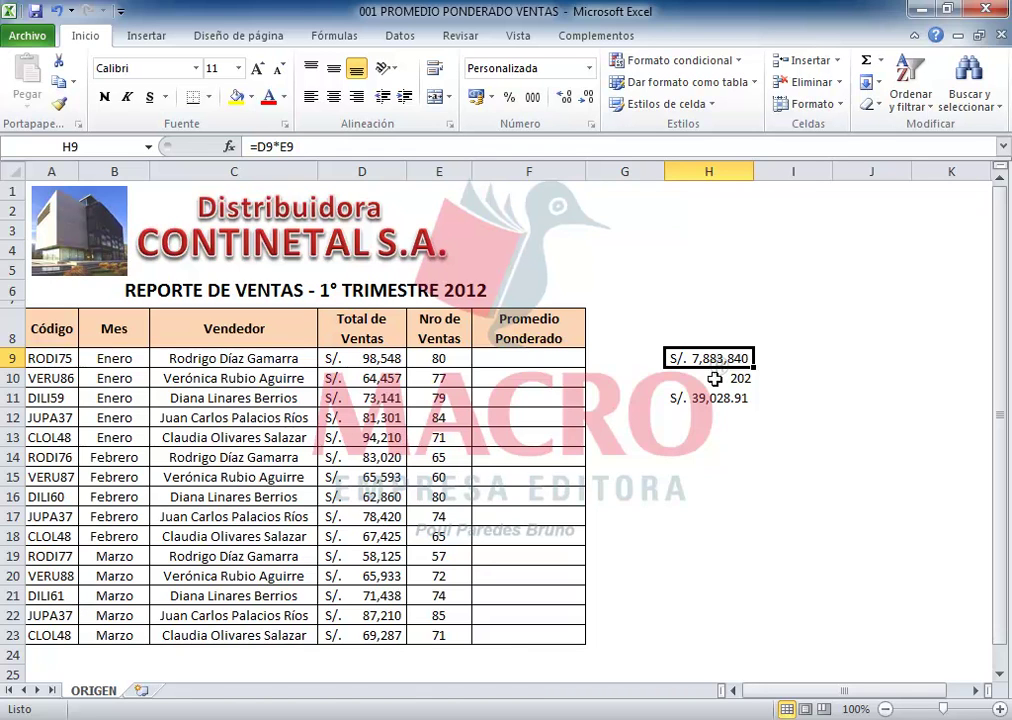
# Step: Check H10's SUMAR.SI formula, then widen column F until its heading fits on one line
pyautogui.click(714, 378)
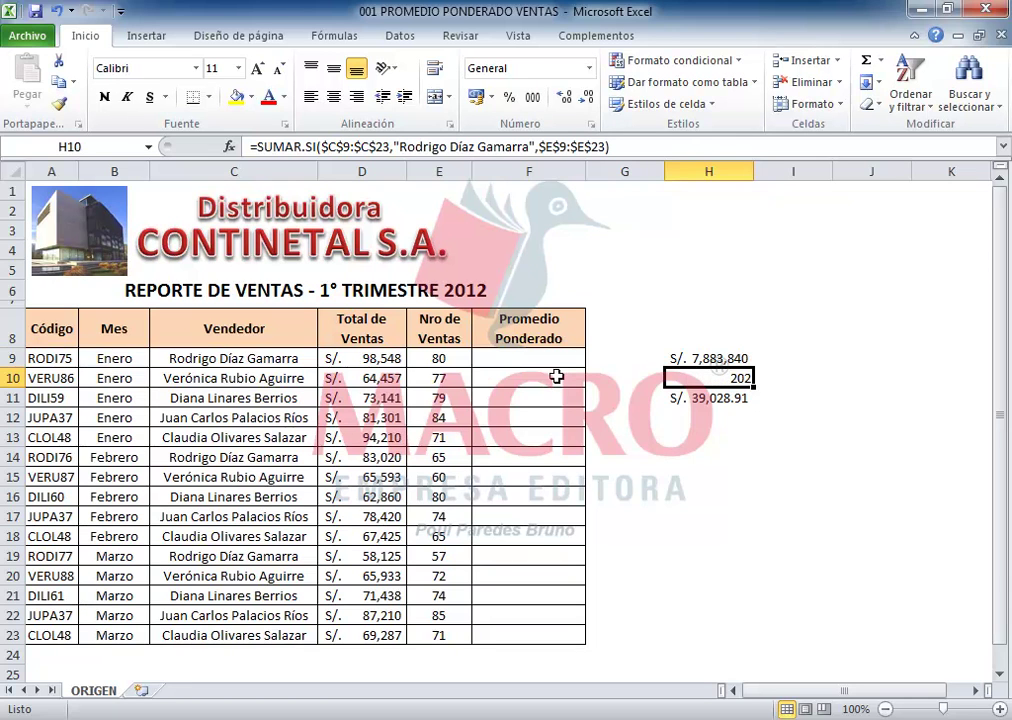
pyautogui.click(522, 362)
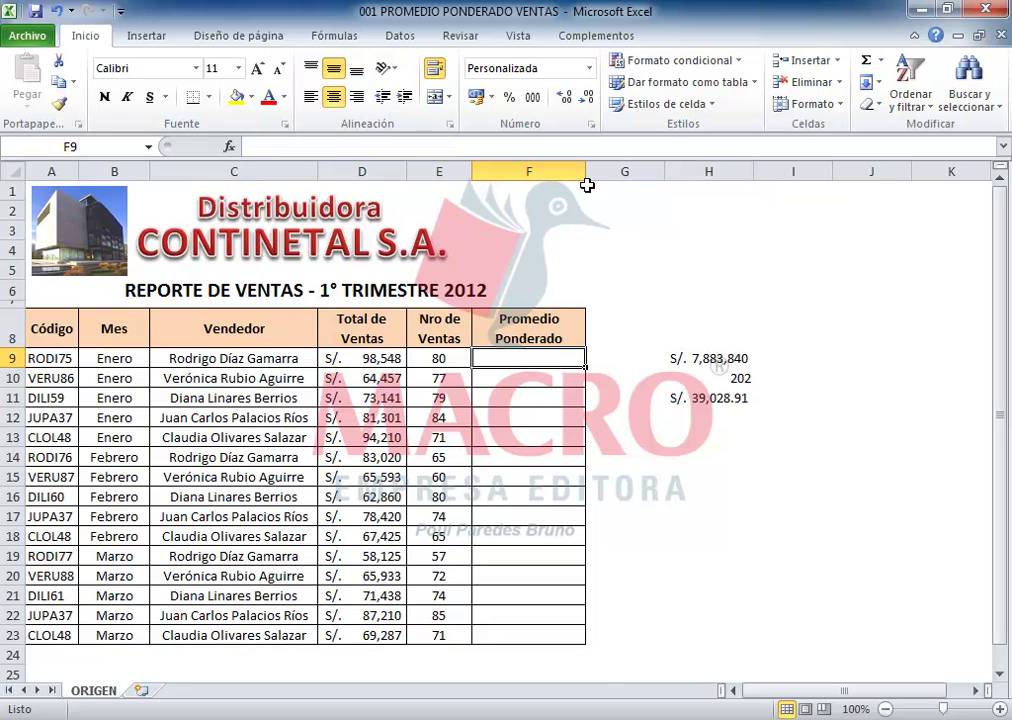
pyautogui.moveTo(584, 175); pyautogui.dragTo(608, 175)
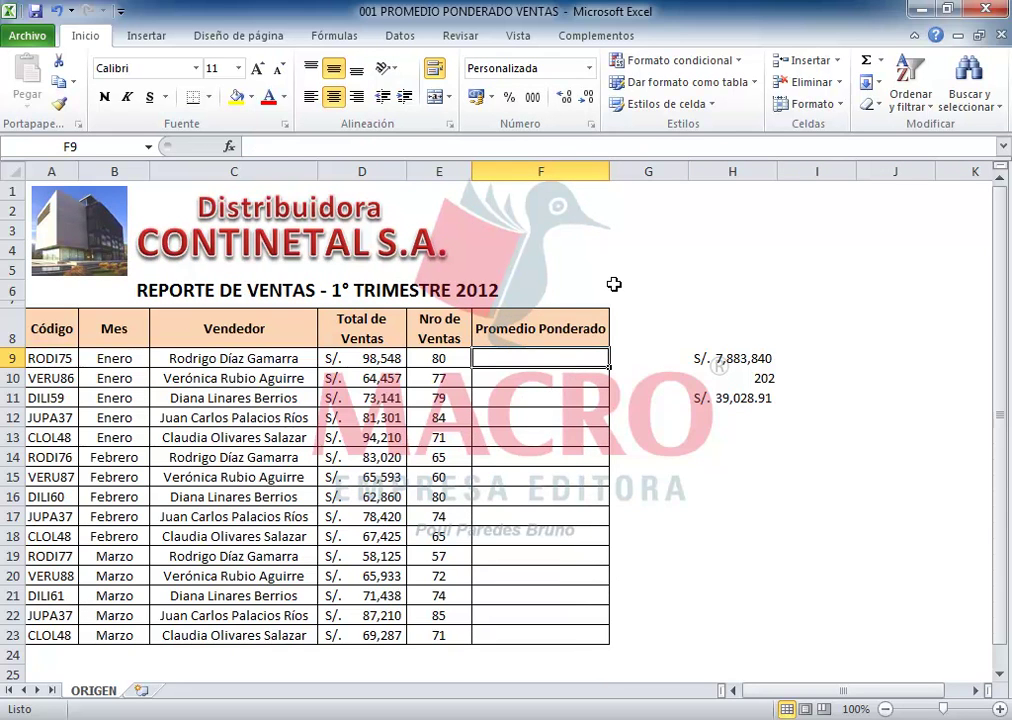
# Step: Start F9's formula as =(D9*E9)/SUMAR.SI(, removing a stray typed letter
pyautogui.write('=(')
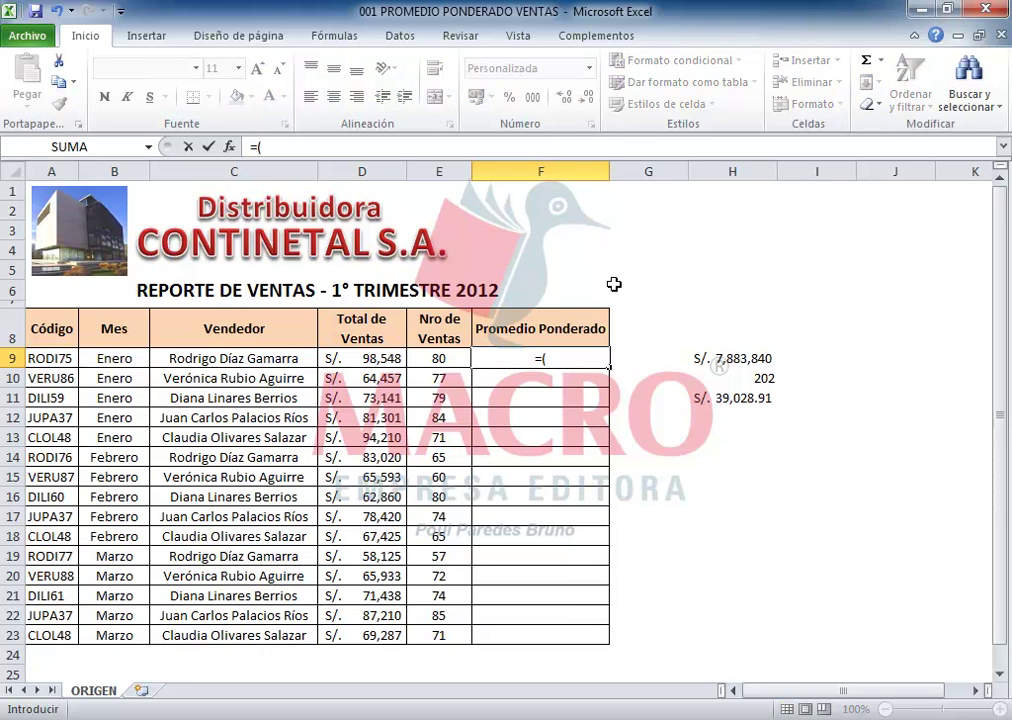
pyautogui.click(376, 358)
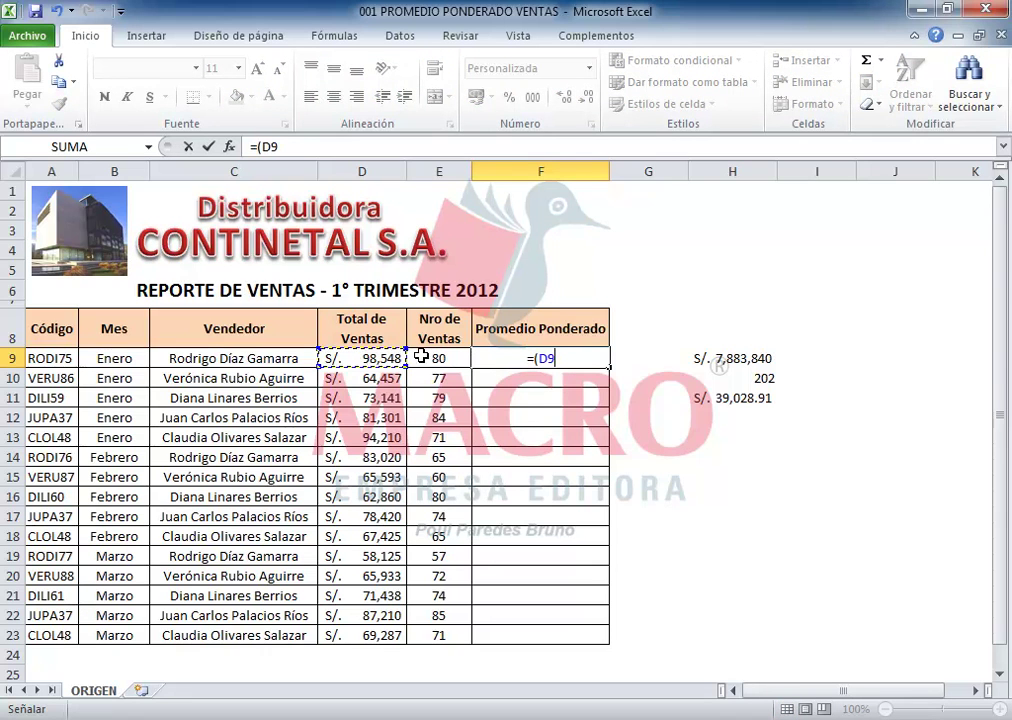
pyautogui.write('*')
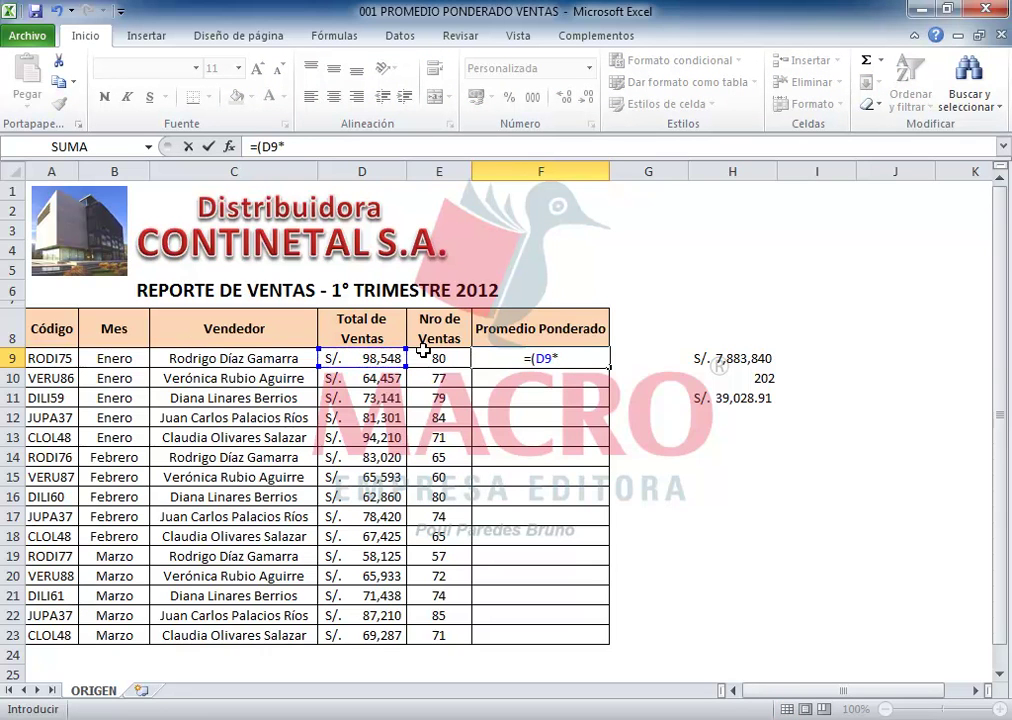
pyautogui.click(439, 360)
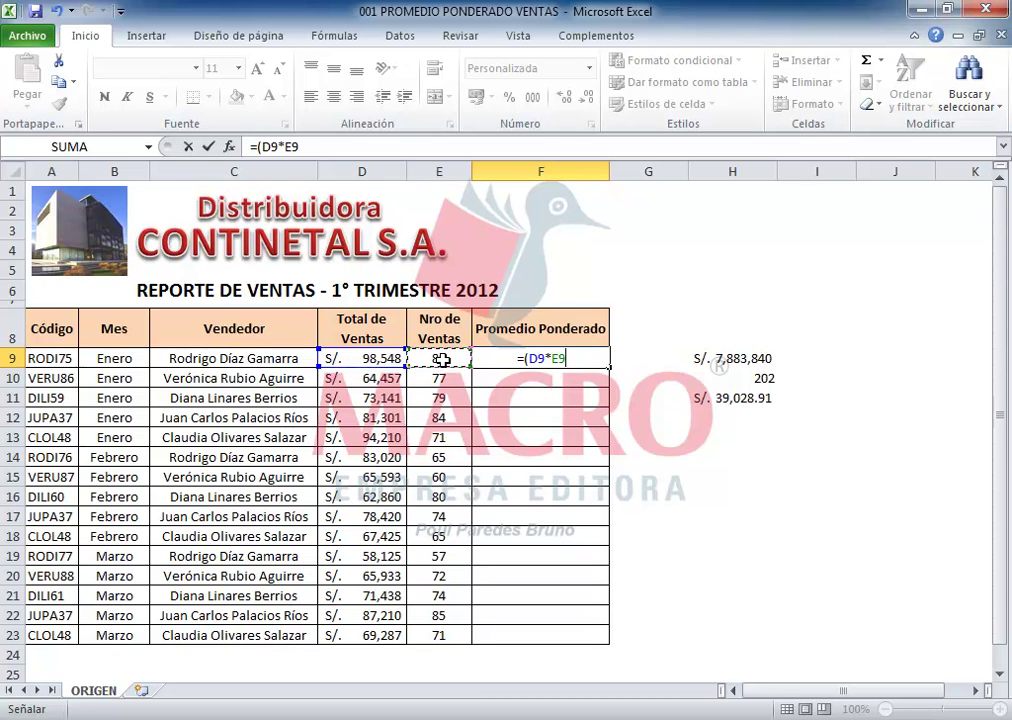
pyautogui.write(')')
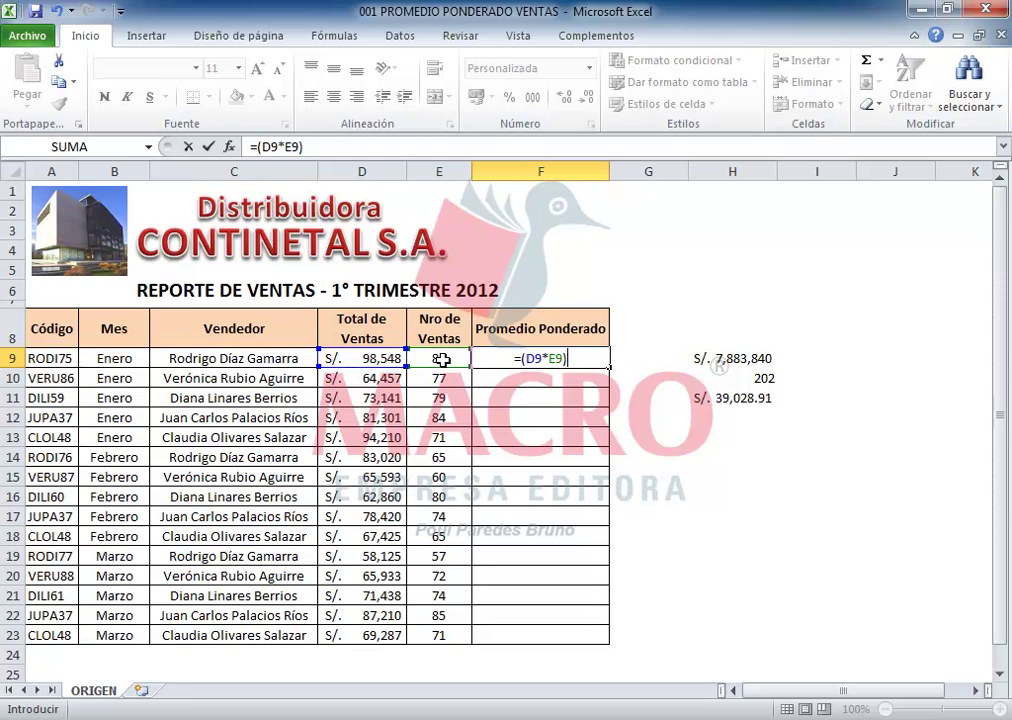
pyautogui.write('/sua')
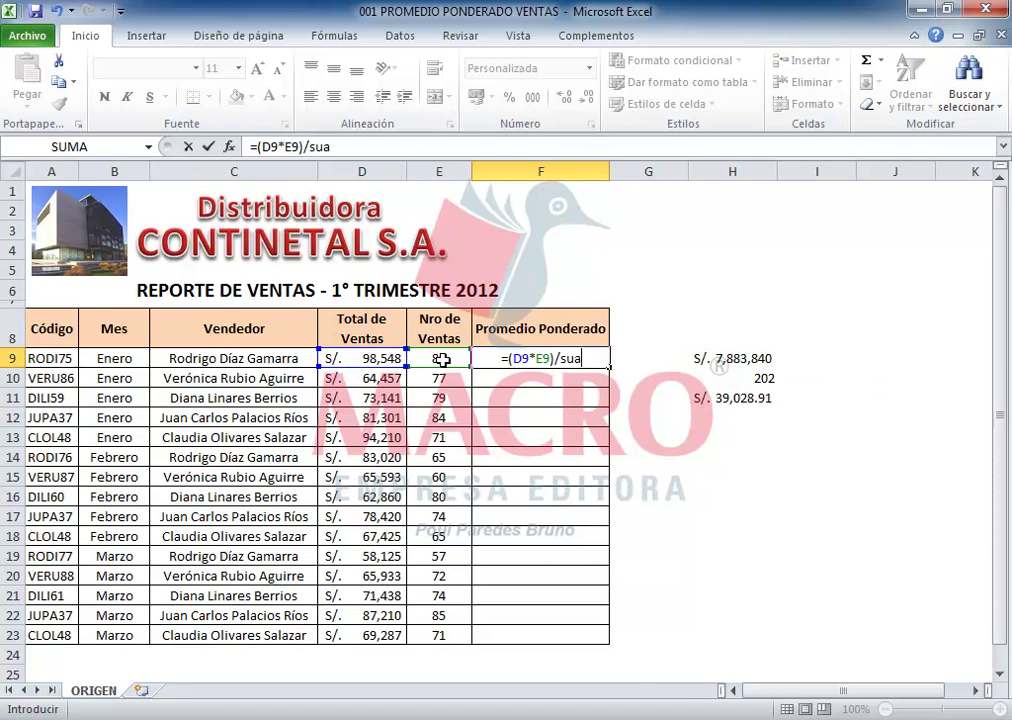
pyautogui.press('BackSpace')
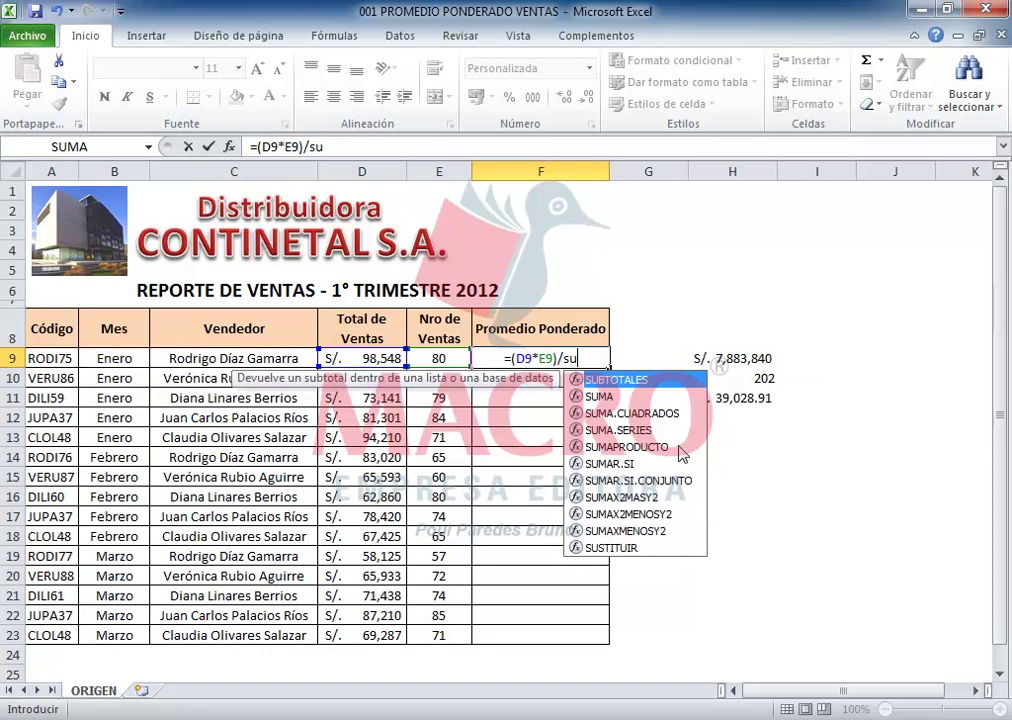
pyautogui.doubleClick(606, 460)
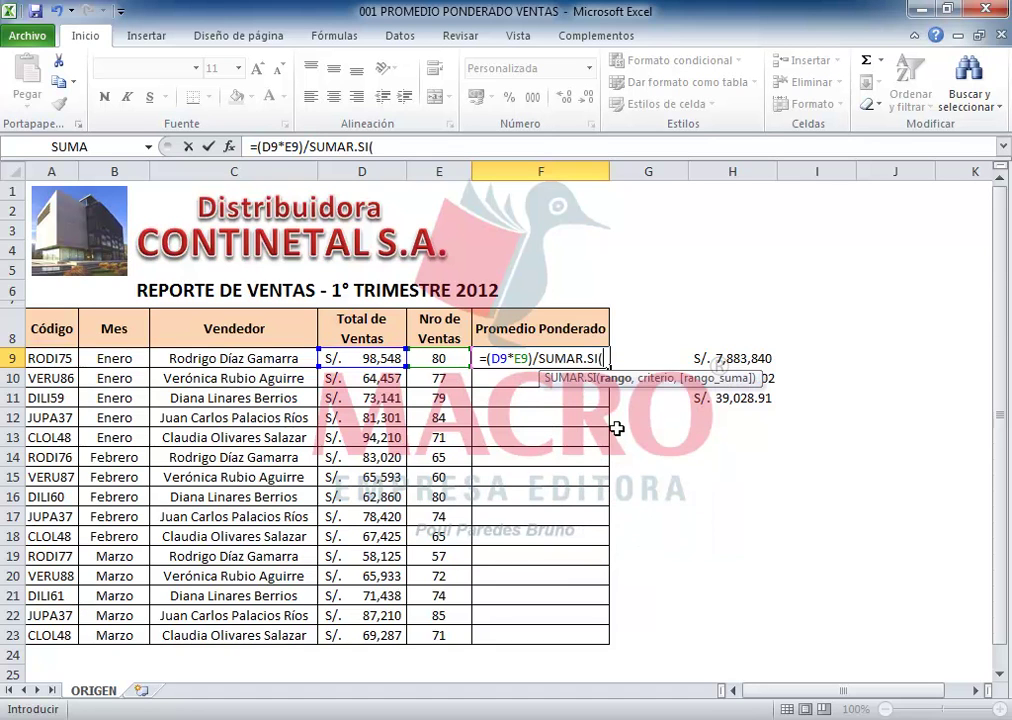
# Step: Add SUMAR.SI arguments $C$9:$C$23, C9 and $E$9:$E$23, then close the parenthesis
pyautogui.moveTo(264, 366); pyautogui.dragTo(269, 636)
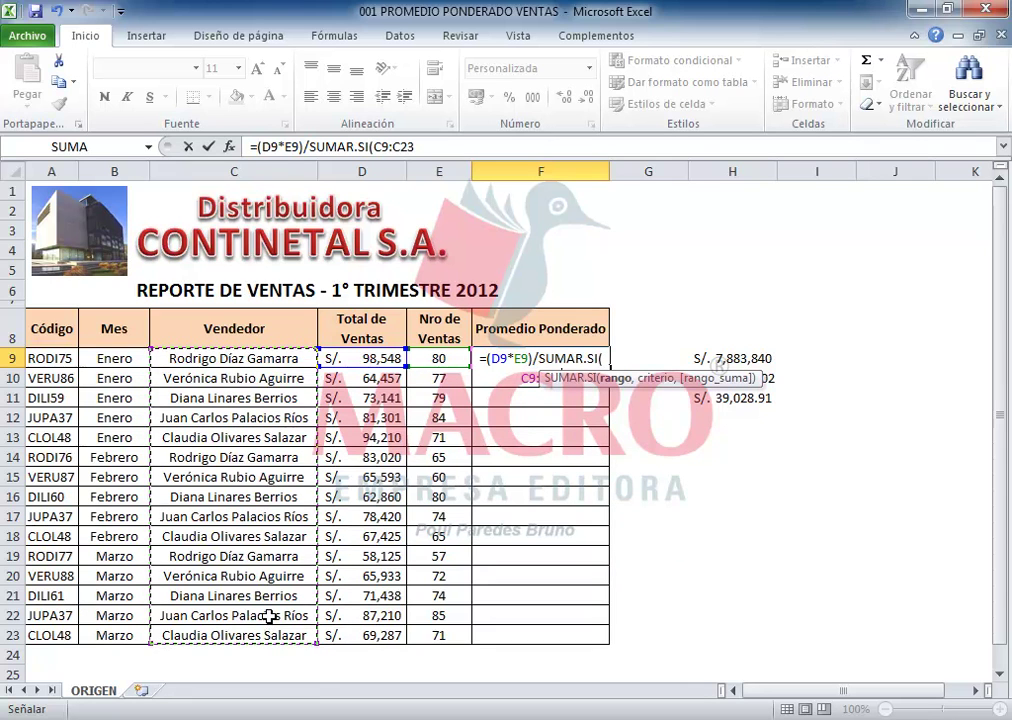
pyautogui.press('F4')
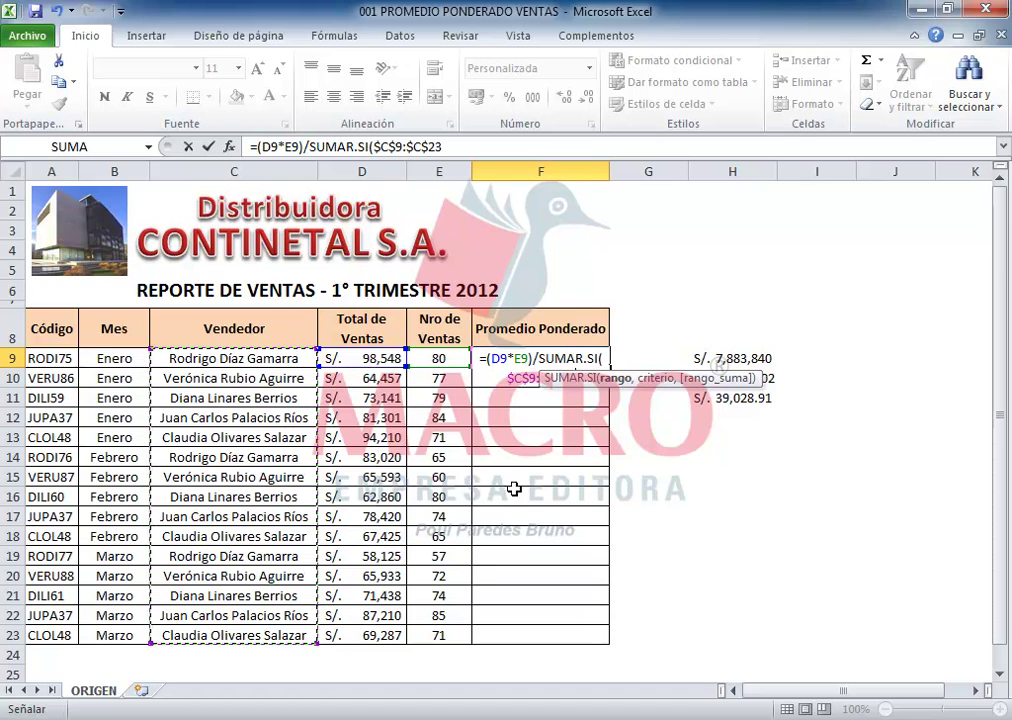
pyautogui.click(453, 148)
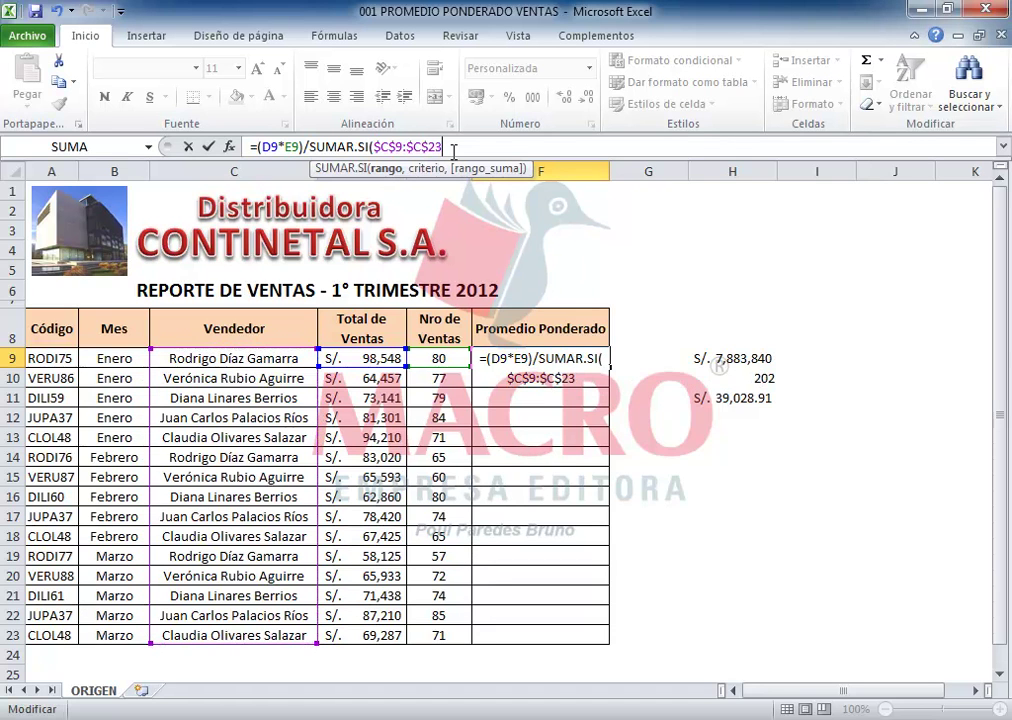
pyautogui.write(',')
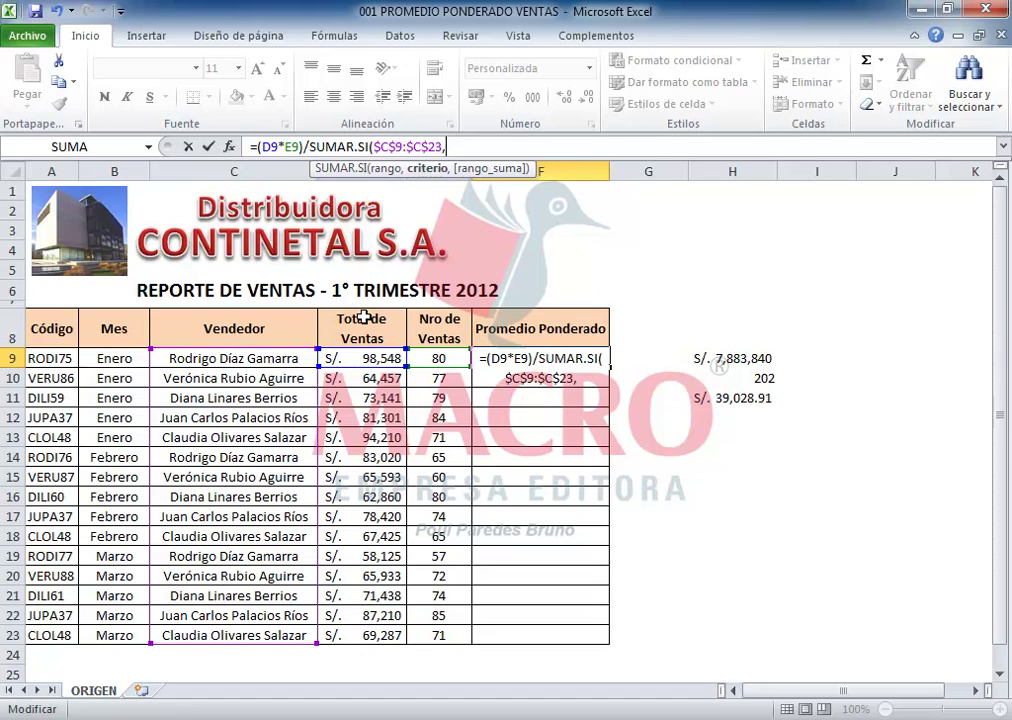
pyautogui.click(245, 357)
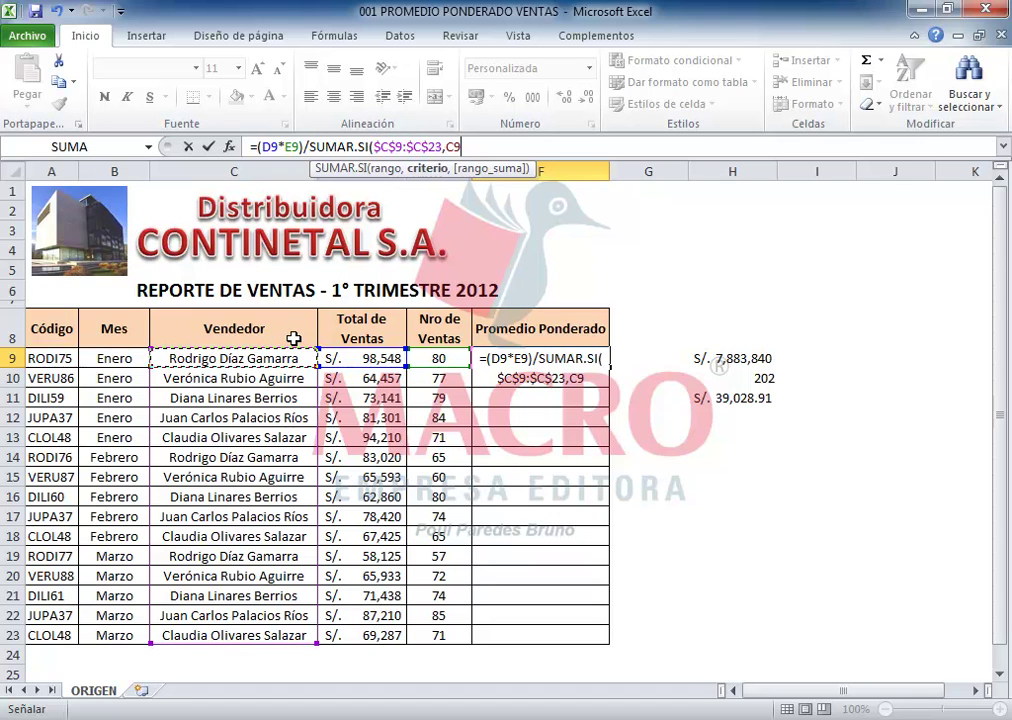
pyautogui.write(',')
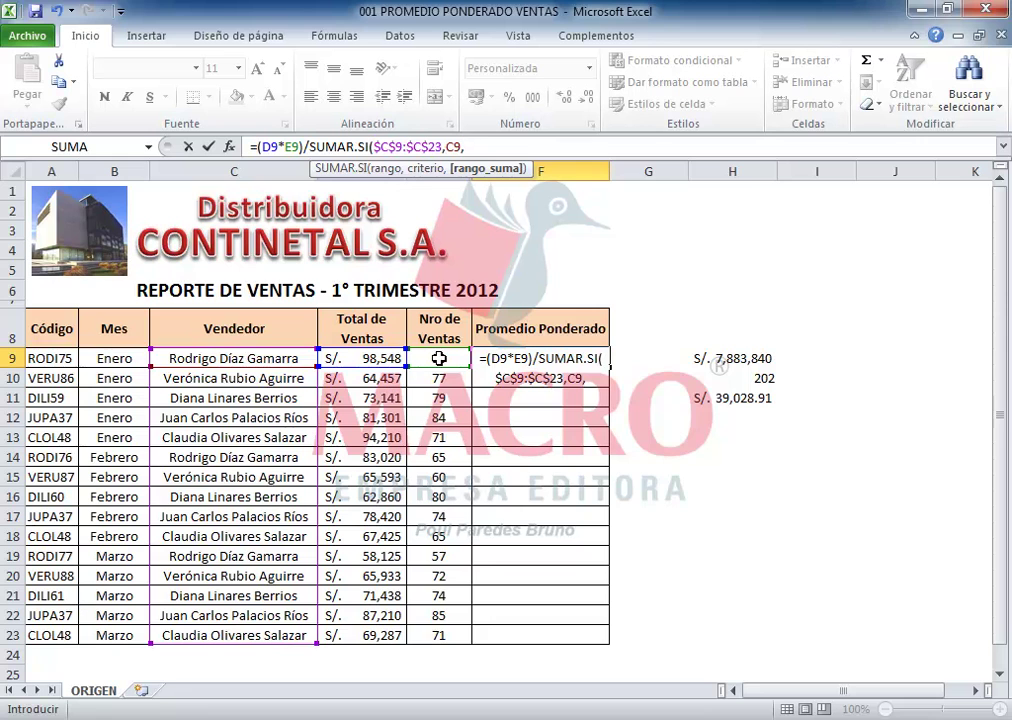
pyautogui.moveTo(445, 354); pyautogui.dragTo(445, 380)
pyautogui.moveTo(444, 447); pyautogui.dragTo(446, 630)
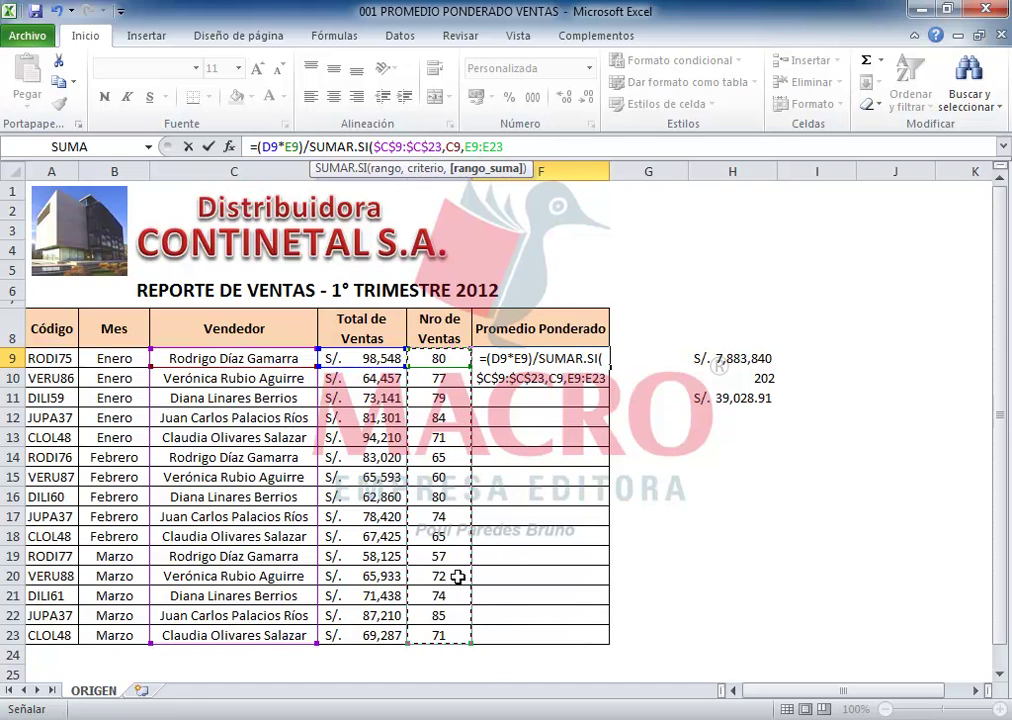
pyautogui.press('F4')
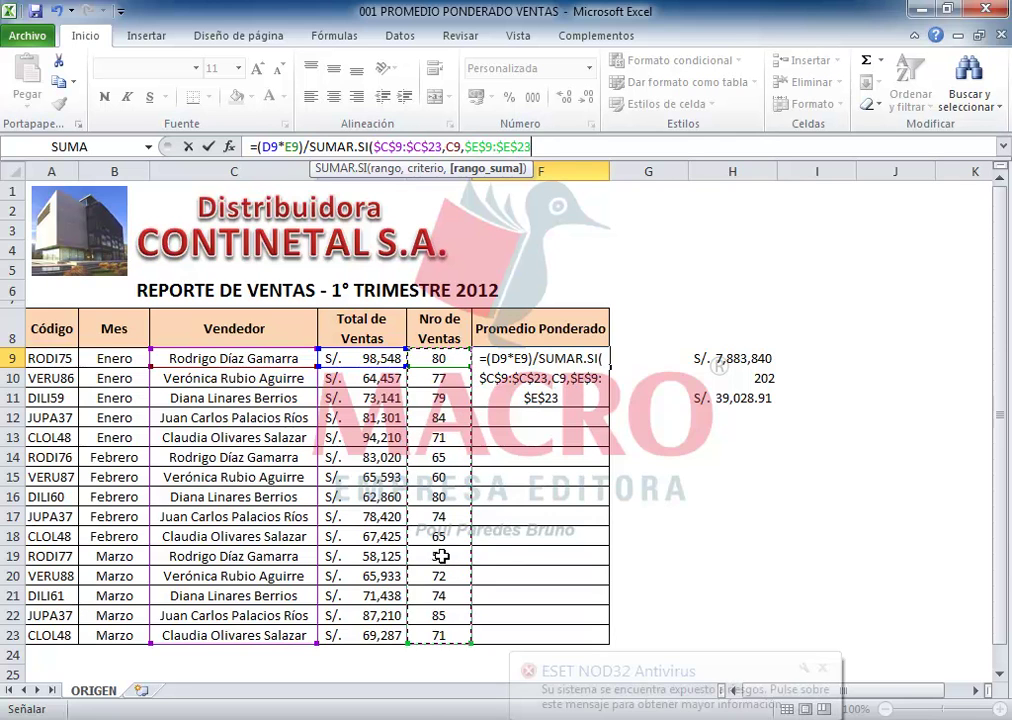
pyautogui.write(')')
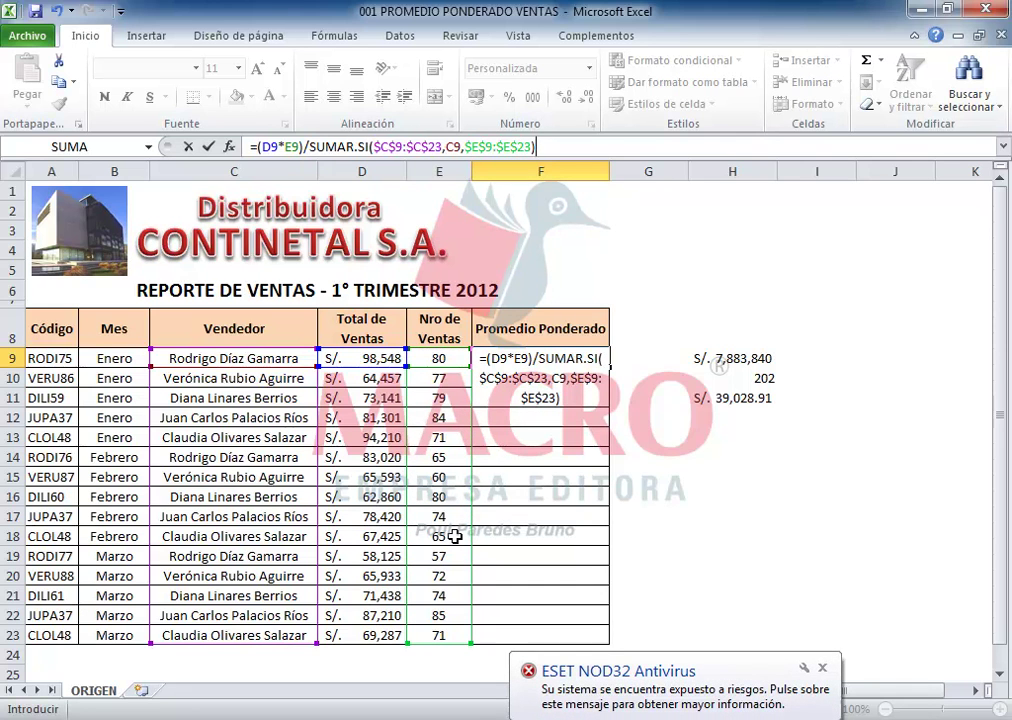
# Step: Commit F9 and fill it down to F23 (S/. 39,029 through S/. 23,765), then narrow column F
pyautogui.press('Return')
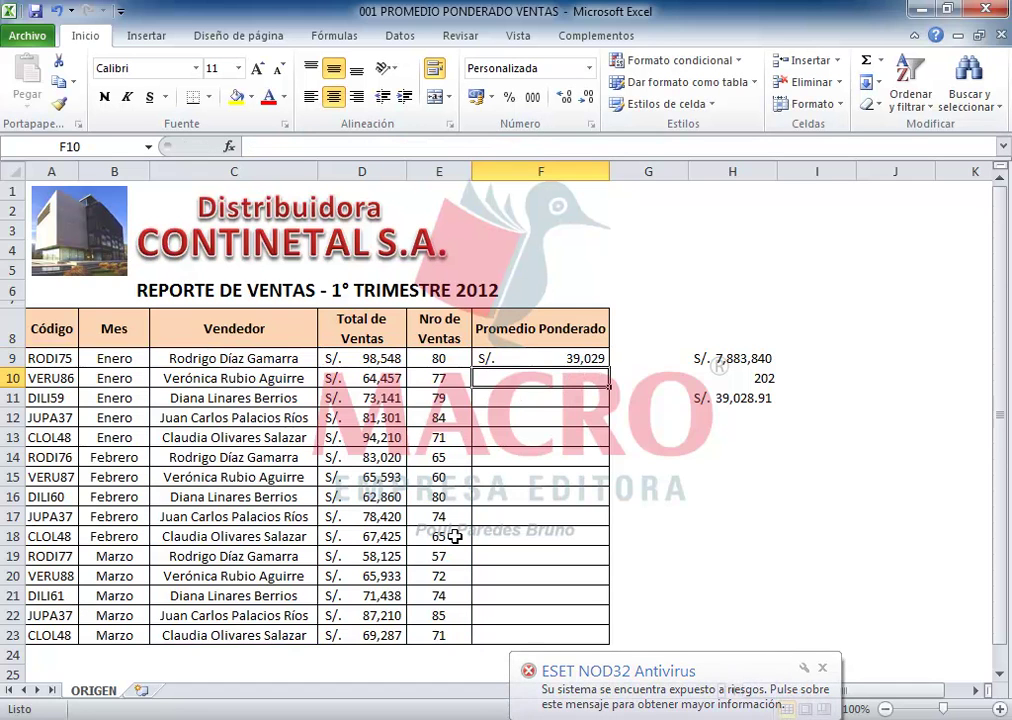
pyautogui.click(549, 356)
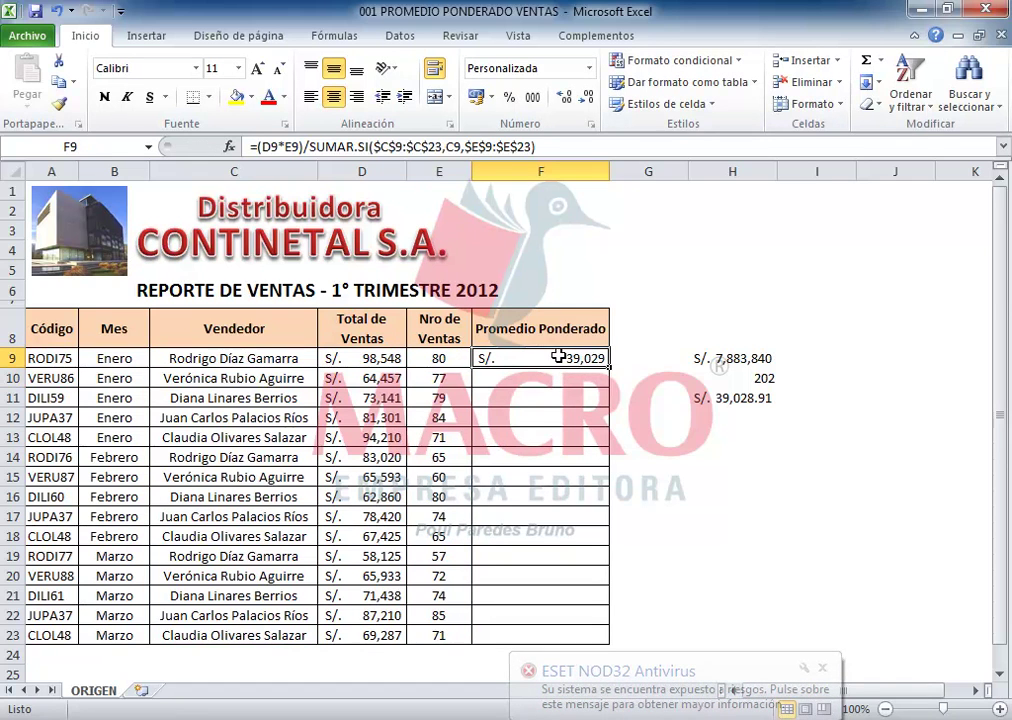
pyautogui.moveTo(609, 368); pyautogui.dragTo(628, 636)
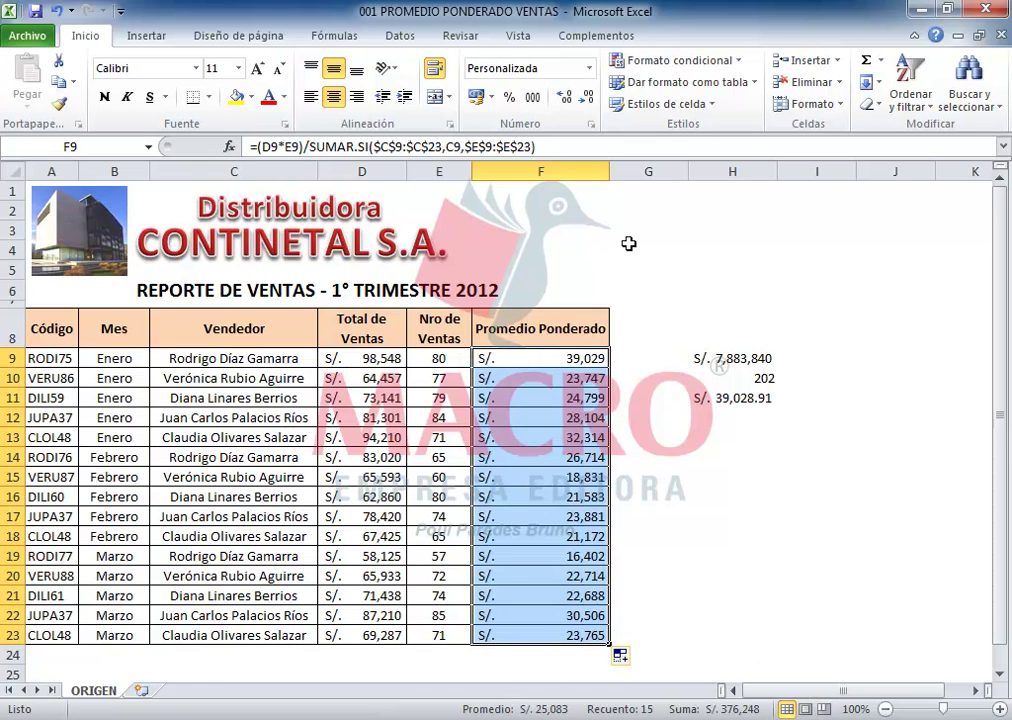
pyautogui.moveTo(612, 174); pyautogui.dragTo(563, 170)
# Step: Resize column F so the weighted-average values fit with the heading on two lines
pyautogui.click(533, 357)
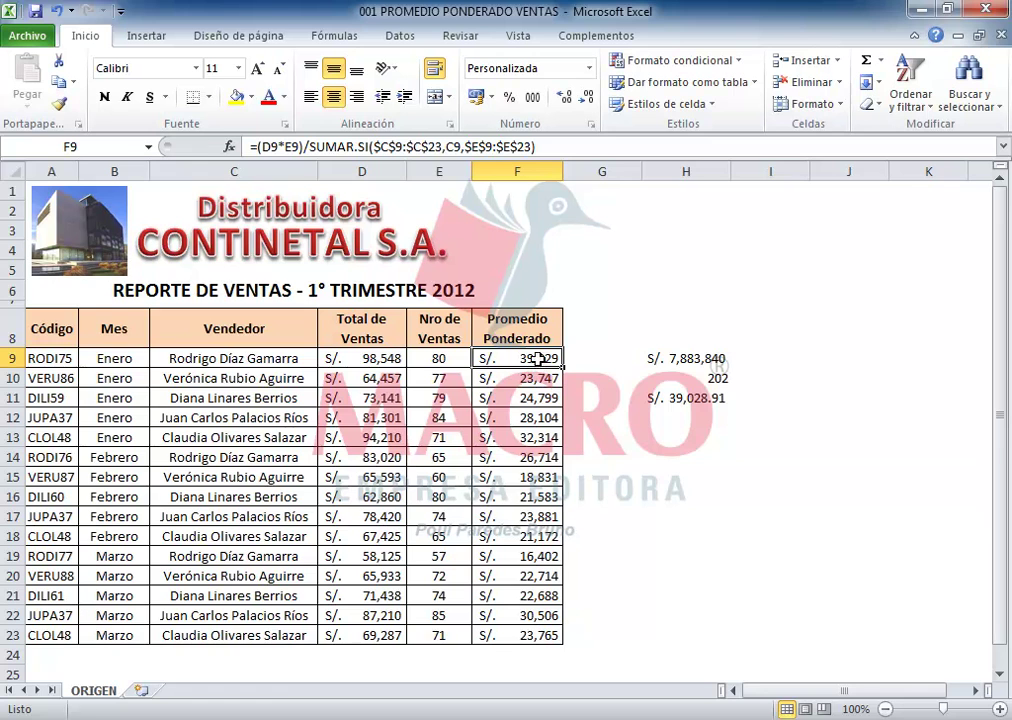
pyautogui.click(670, 398)
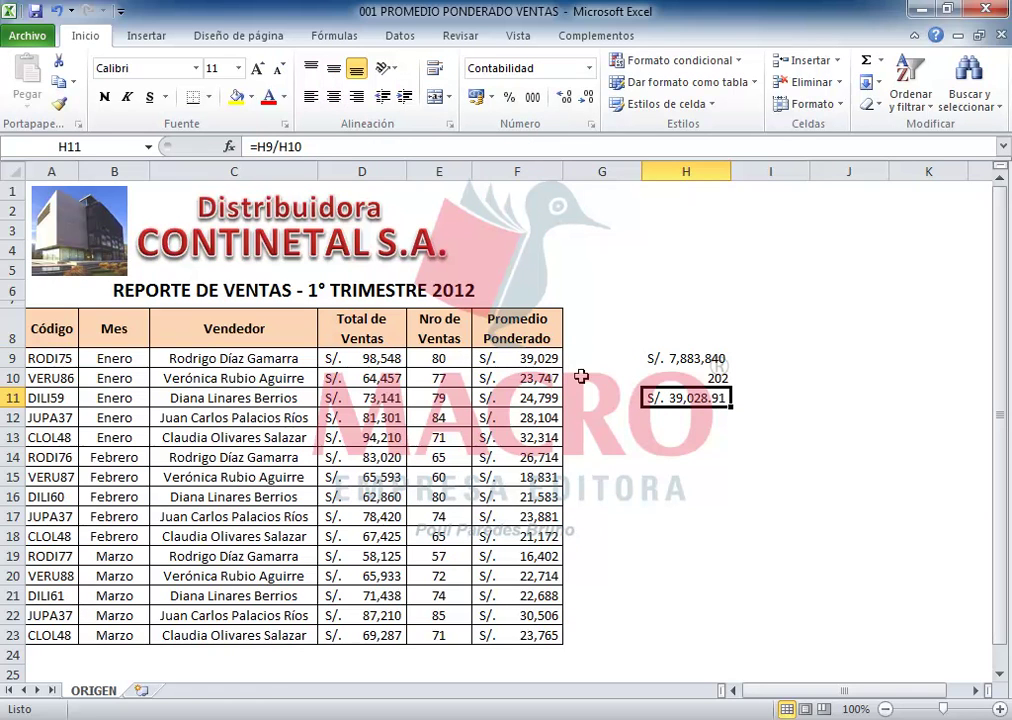
pyautogui.click(519, 355)
pyautogui.moveTo(562, 172); pyautogui.dragTo(576, 172)
# Step: Check F12's copied formula and refill the weighted-average formula from F9 down to F23
pyautogui.click(533, 414)
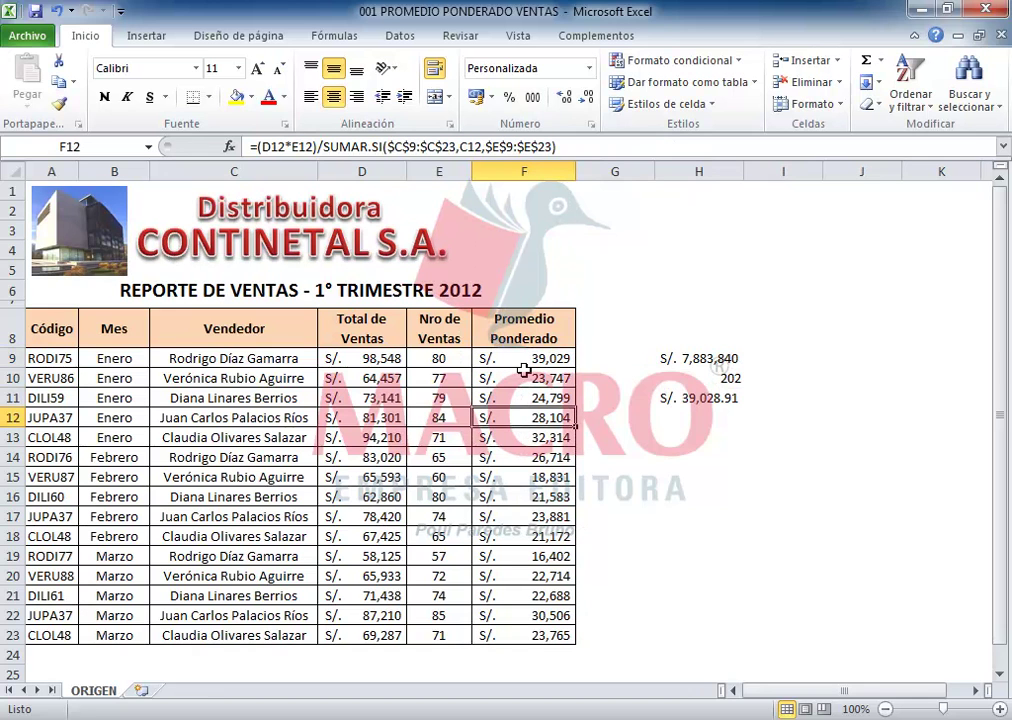
pyautogui.click(524, 362)
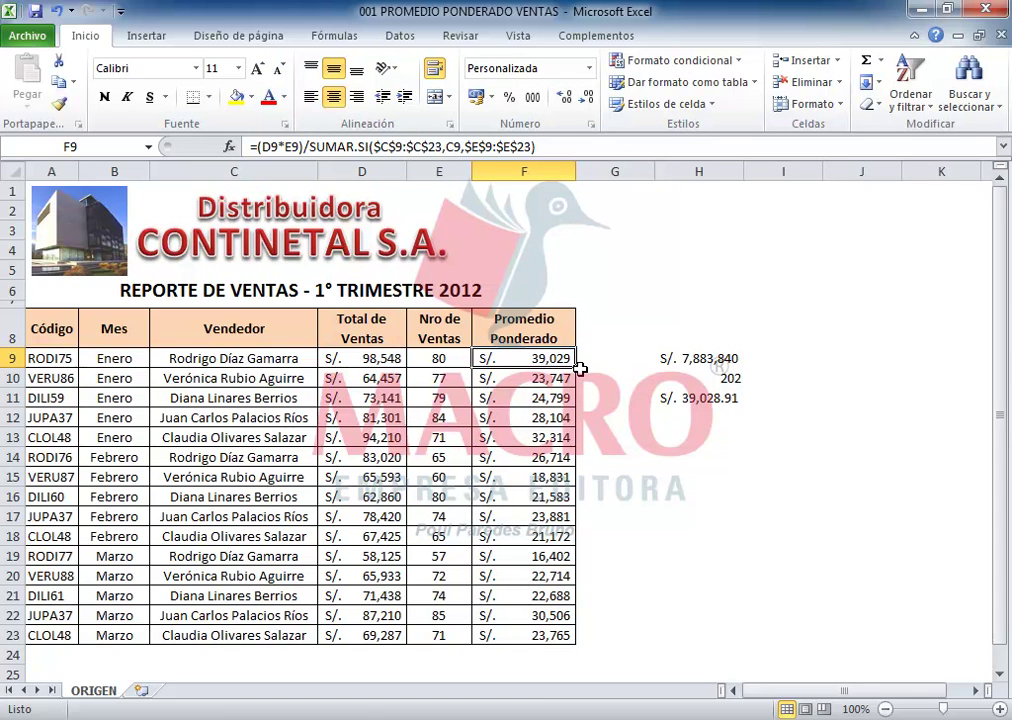
pyautogui.moveTo(577, 370); pyautogui.dragTo(582, 643)
pyautogui.click(714, 431)
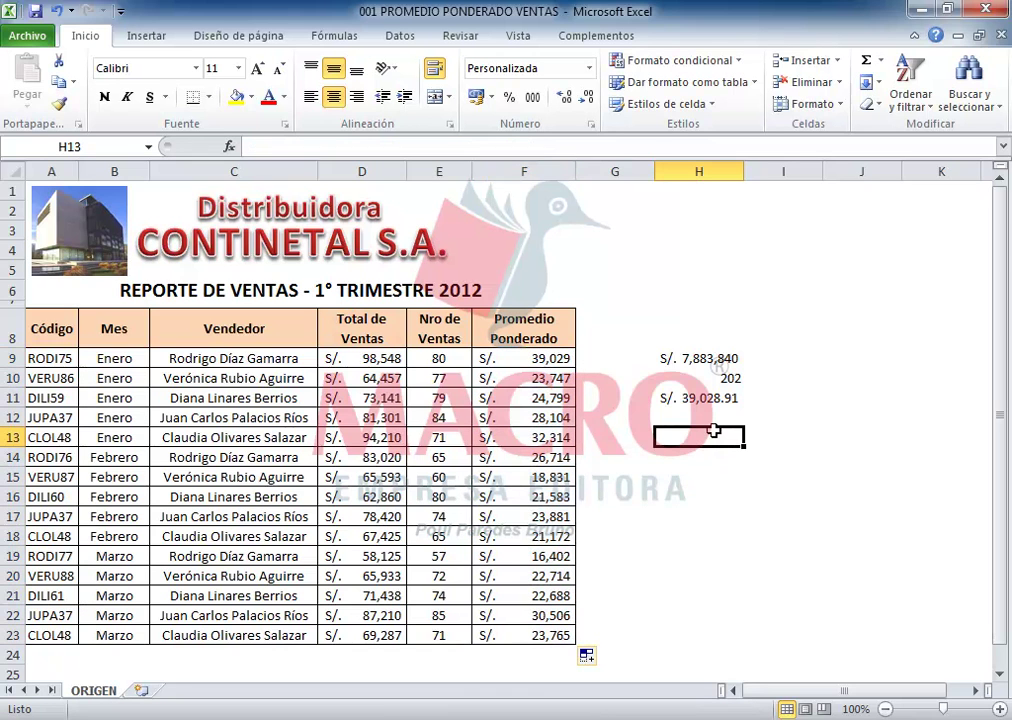